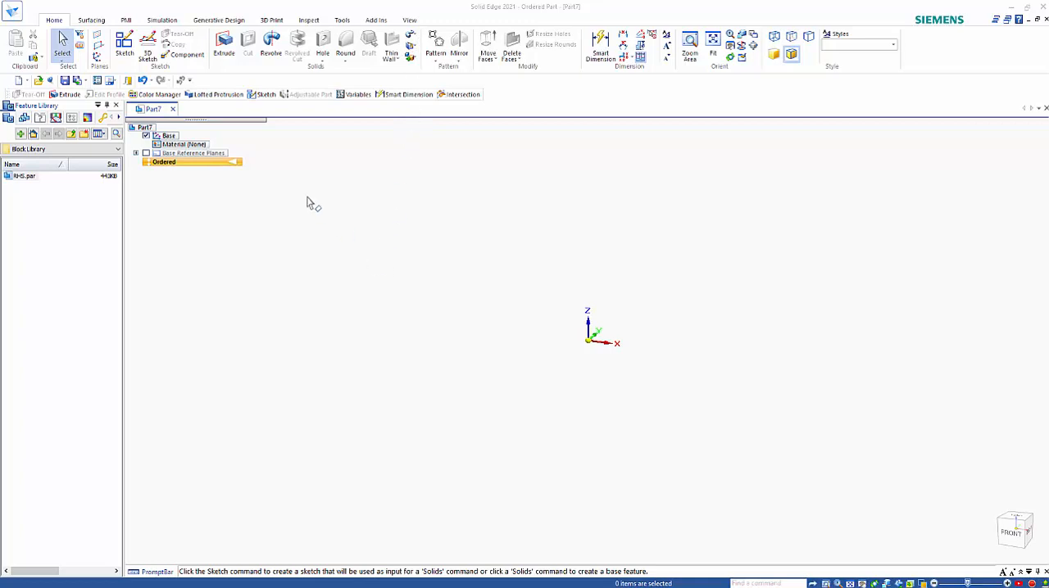
Start an extrusion on the right (YZ) plane and sketch a 25 mm diameter circle centred on the origin
{"action": "left_click", "coordinate": [224, 47]}
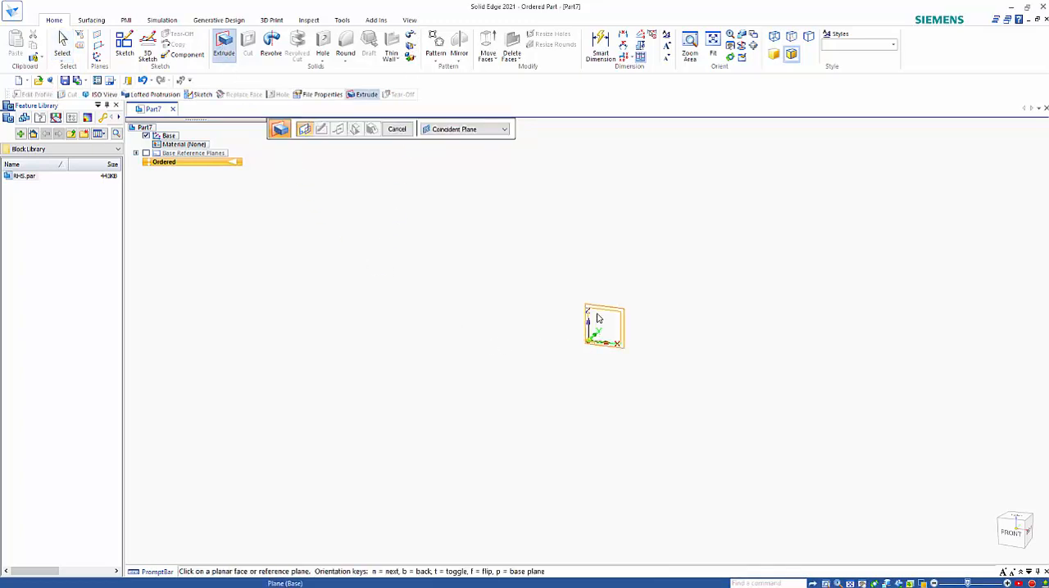
{"action": "key", "text": "ctrl+r"}
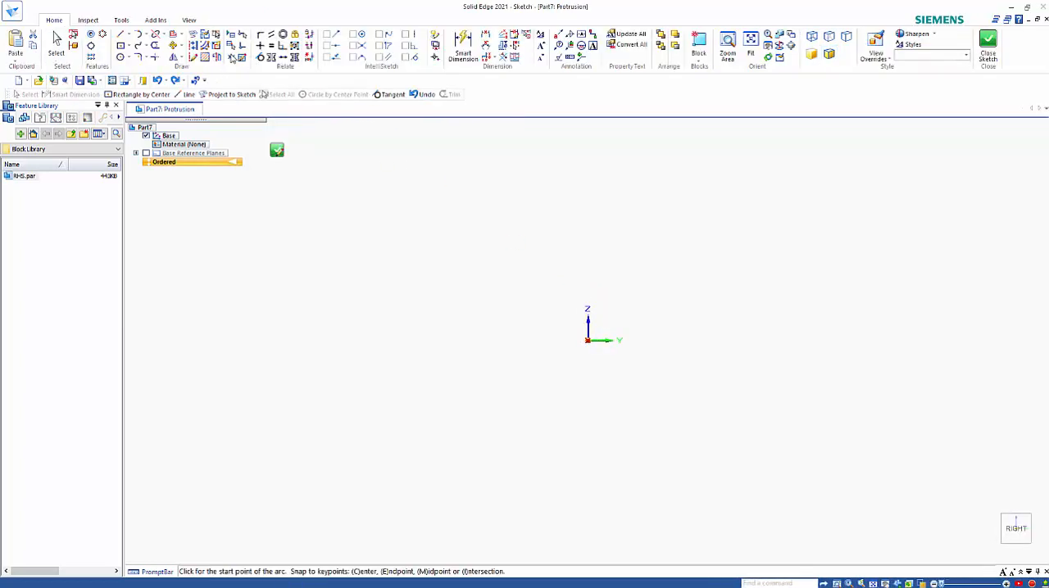
{"action": "key", "text": "c"}
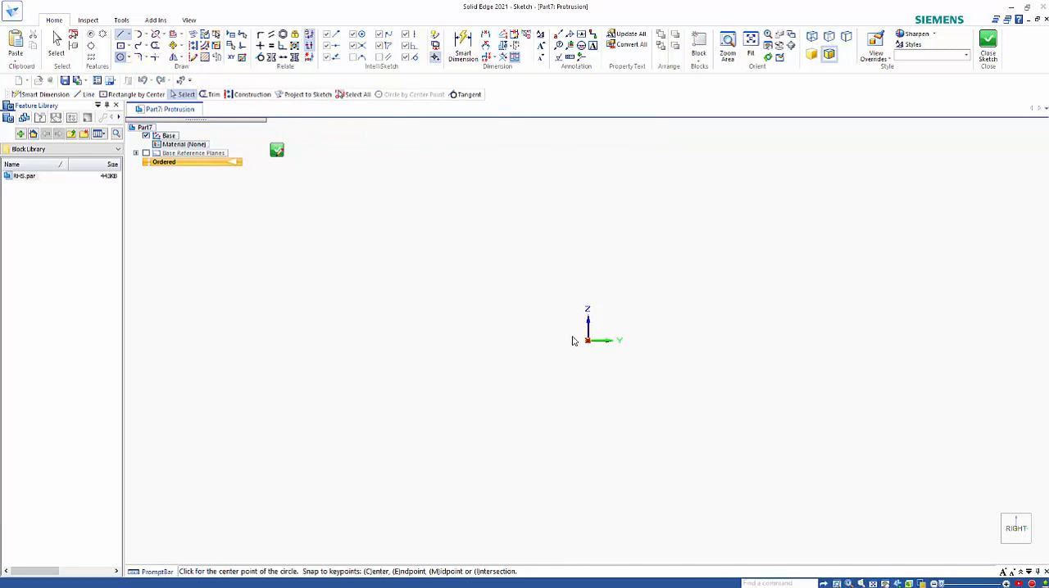
{"action": "left_click", "coordinate": [587, 340]}
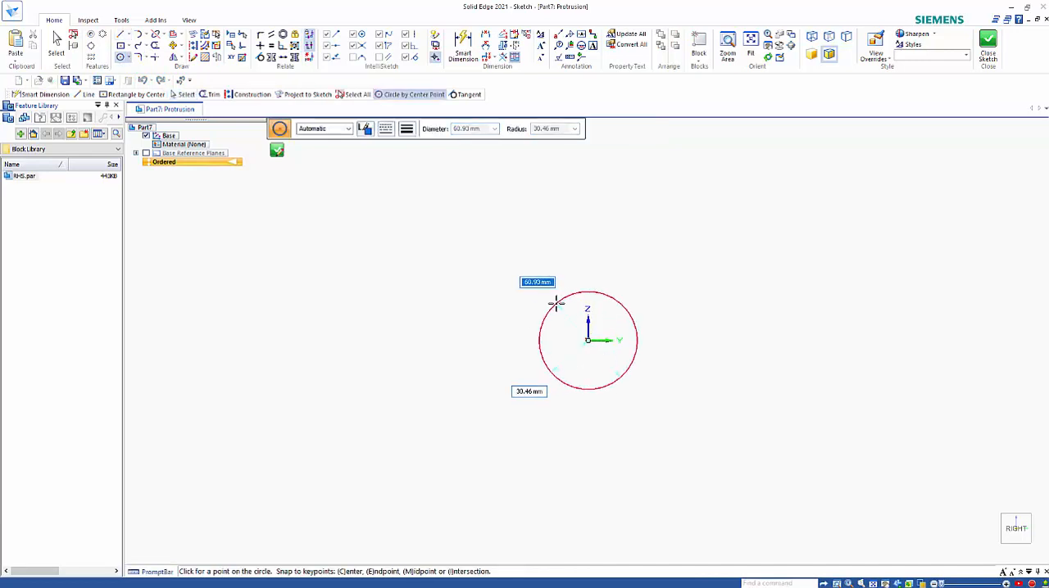
{"action": "type", "text": "25"}
{"action": "key", "text": "Return"}
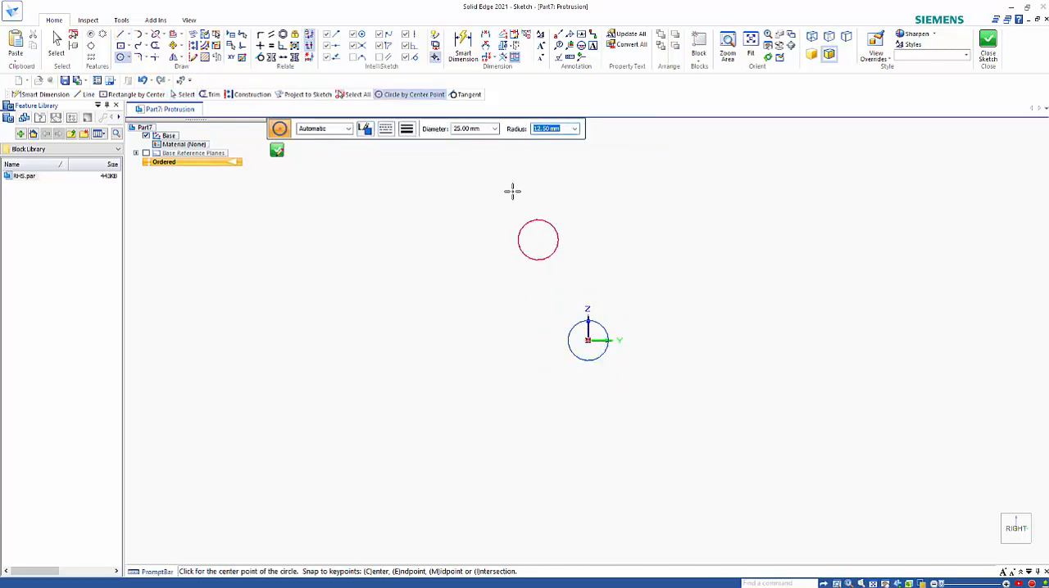
Dimension the circle's diameter and close the extrusion profile
{"action": "left_click", "coordinate": [463, 43]}
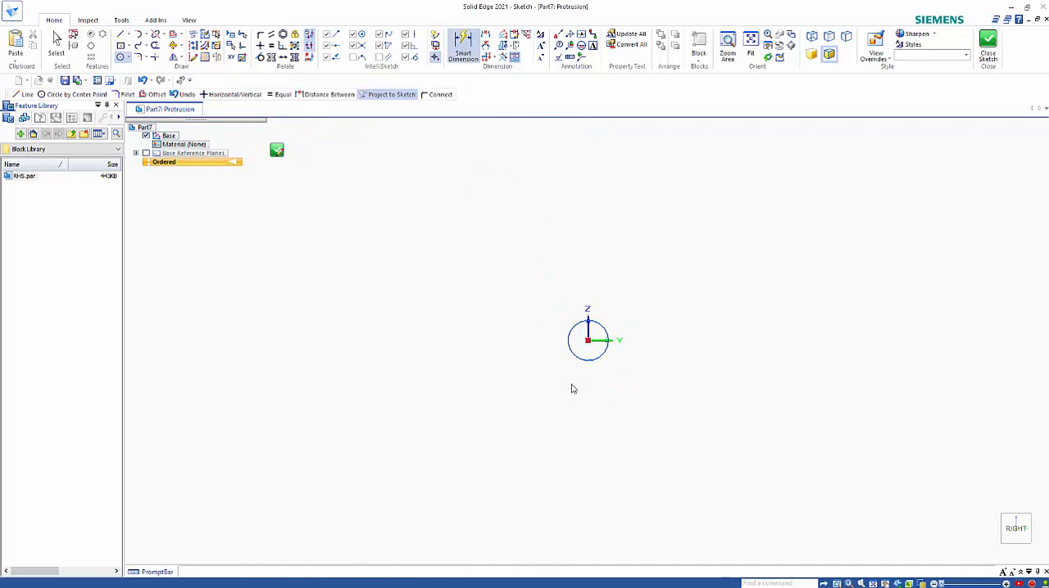
{"action": "left_click", "coordinate": [567, 331]}
{"action": "left_click", "coordinate": [511, 284]}
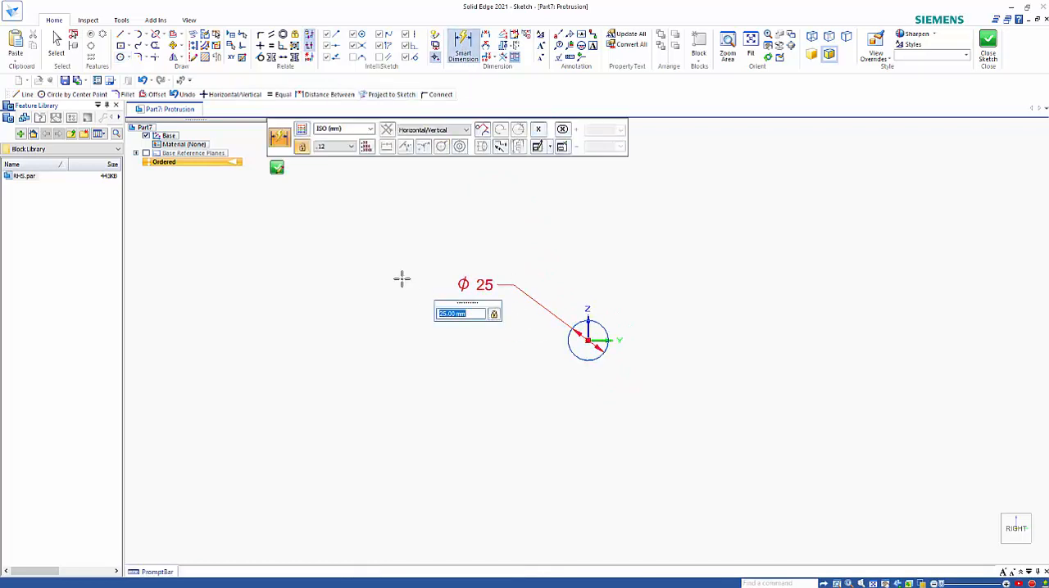
{"action": "left_click", "coordinate": [279, 168]}
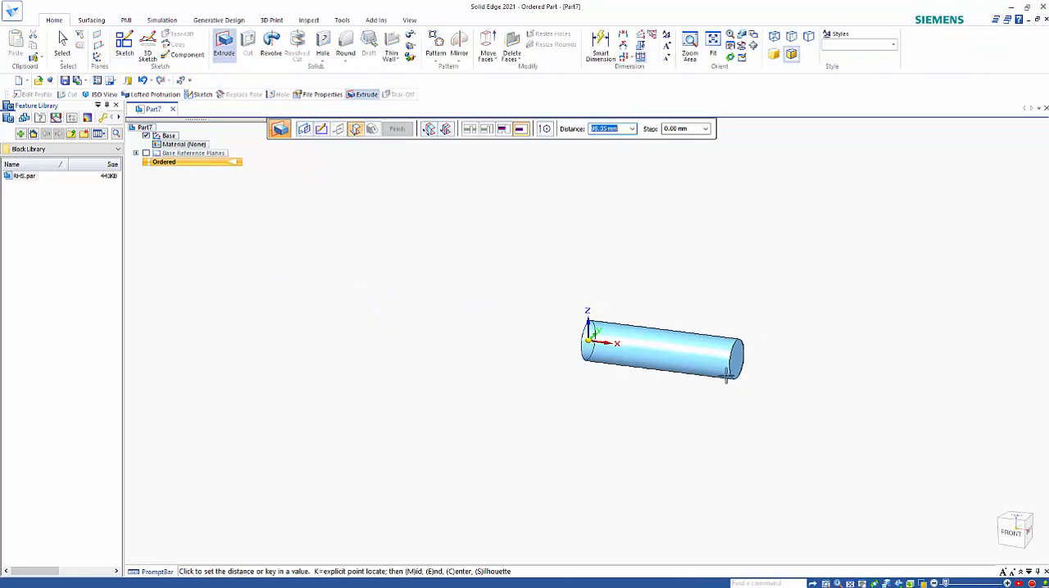
Extrude the circular profile 80 mm along the positive X direction and finish the protrusion
{"action": "type", "text": "80"}
{"action": "key", "text": "Tab"}
{"action": "left_click", "coordinate": [726, 377]}
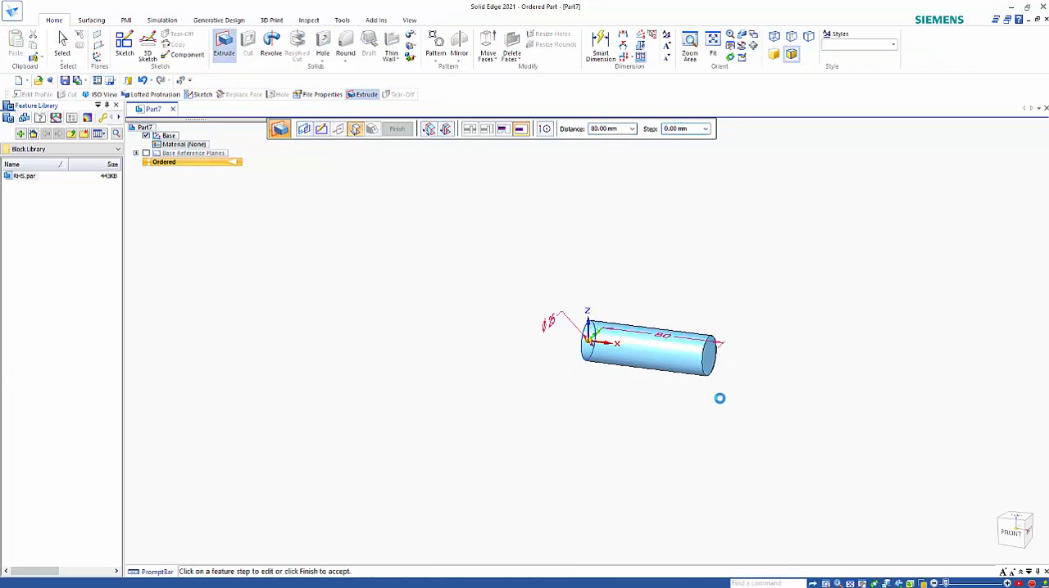
{"action": "scroll", "coordinate": [866, 429], "scroll_direction": "up", "scroll_amount": 3}
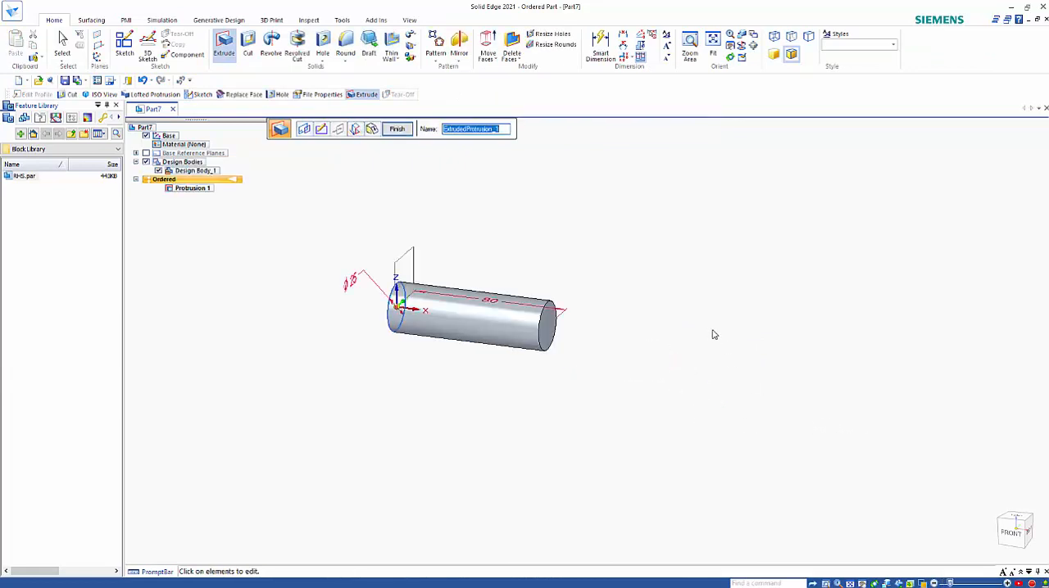
{"action": "right_click", "coordinate": [712, 304]}
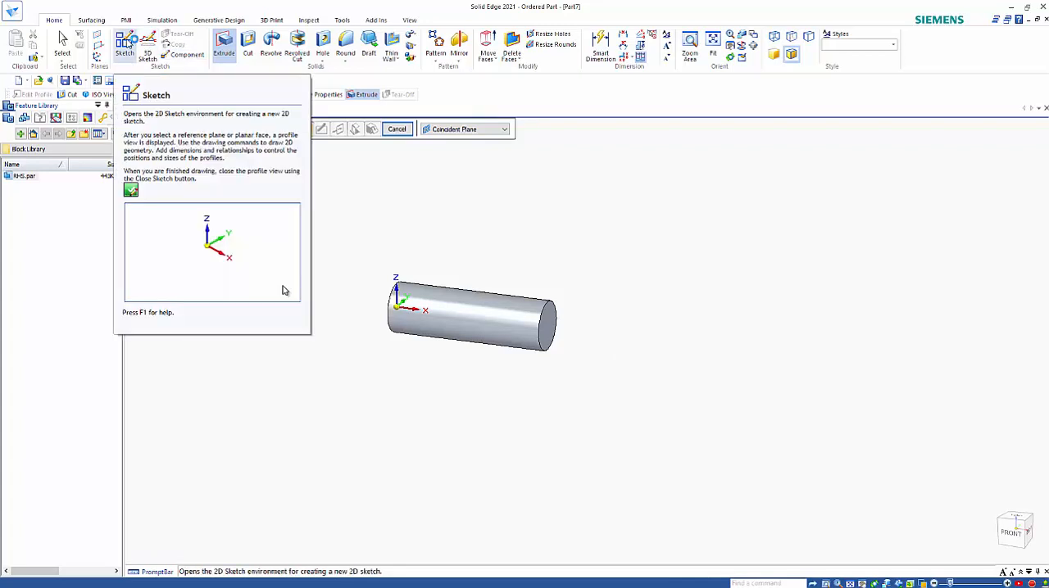
Create a sketch on a plane parallel to the YZ plane, offset 100 mm along the positive X direction
{"action": "left_click", "coordinate": [125, 43]}
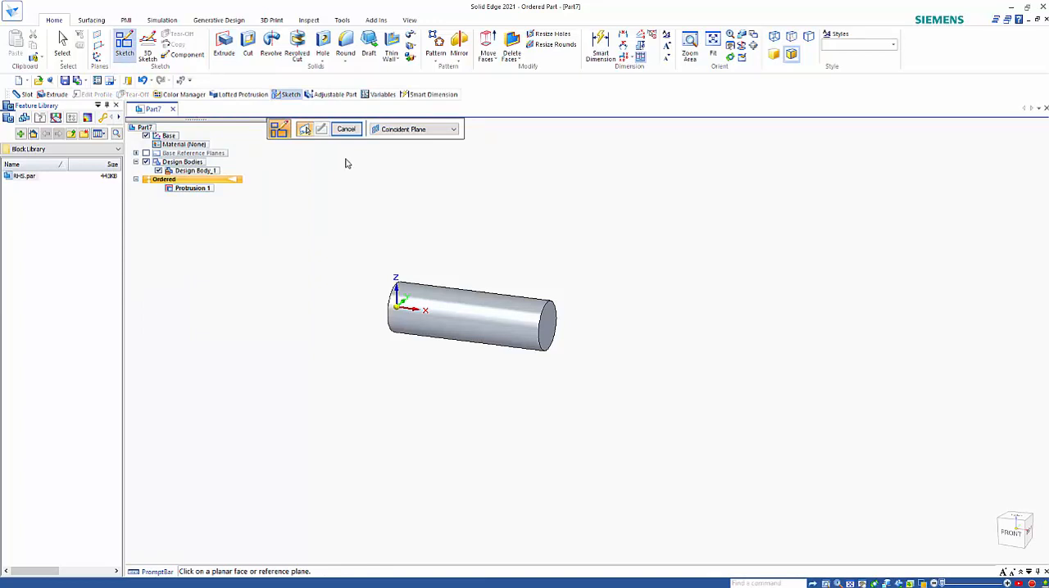
{"action": "left_click", "coordinate": [385, 131]}
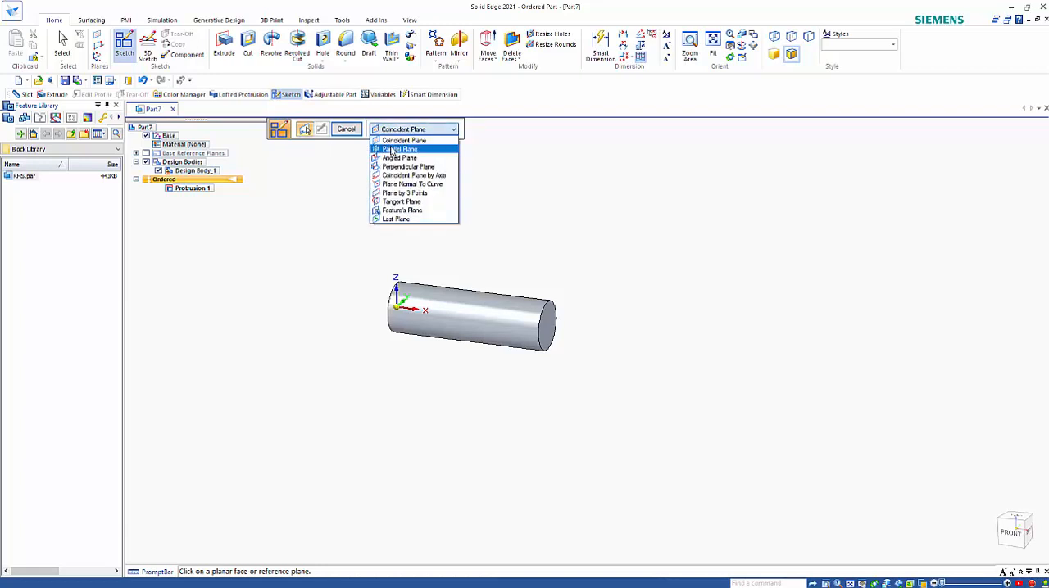
{"action": "left_click", "coordinate": [385, 152]}
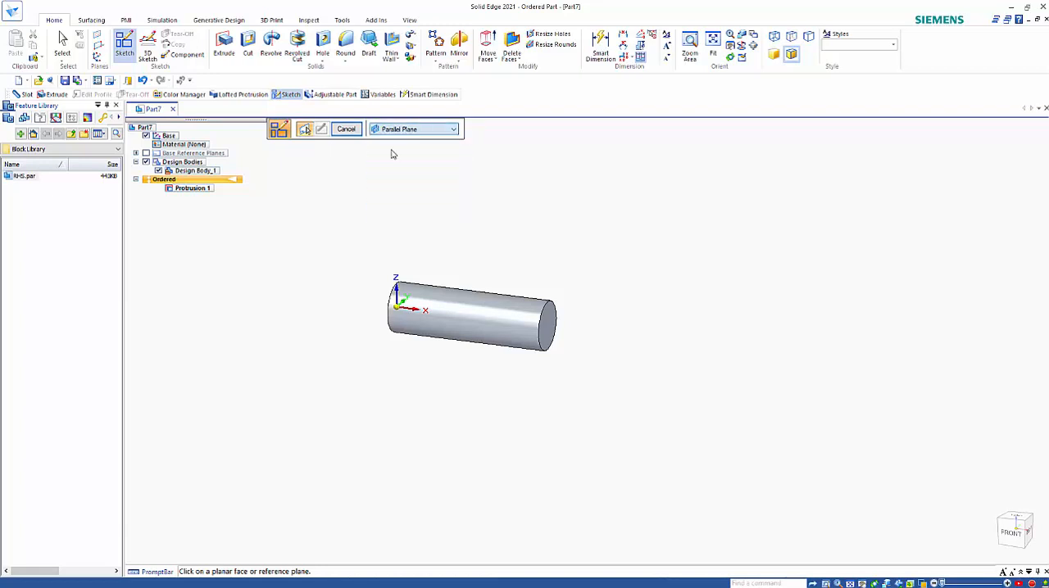
{"action": "left_click", "coordinate": [403, 281]}
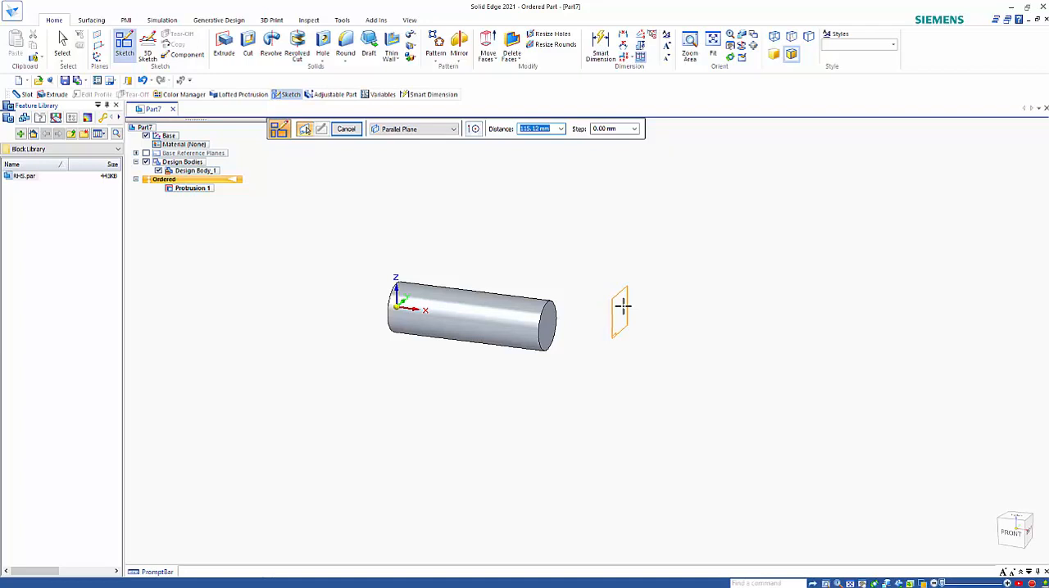
{"action": "type", "text": "100"}
{"action": "key", "text": "Tab"}
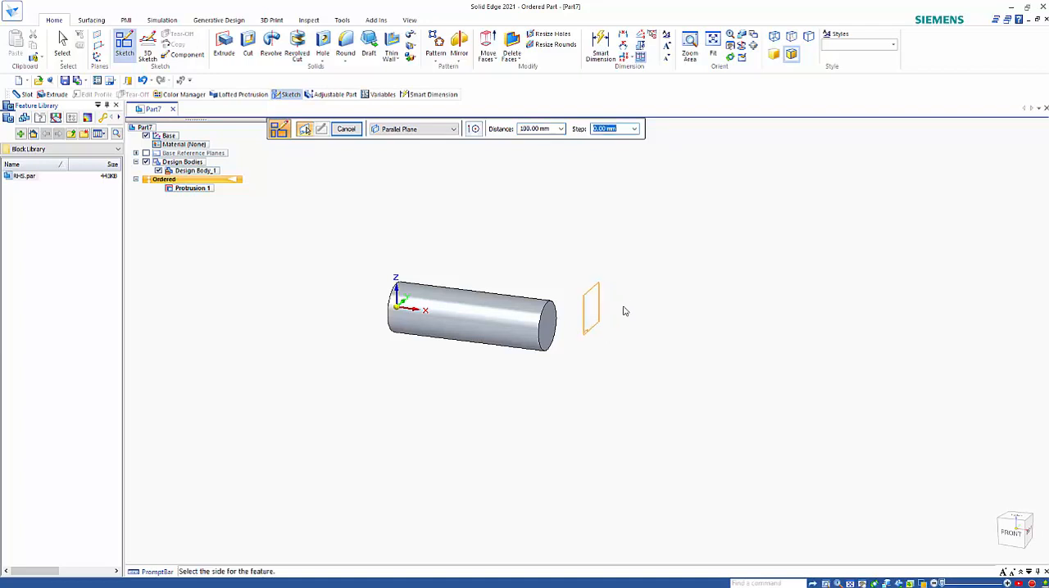
{"action": "left_click", "coordinate": [623, 312]}
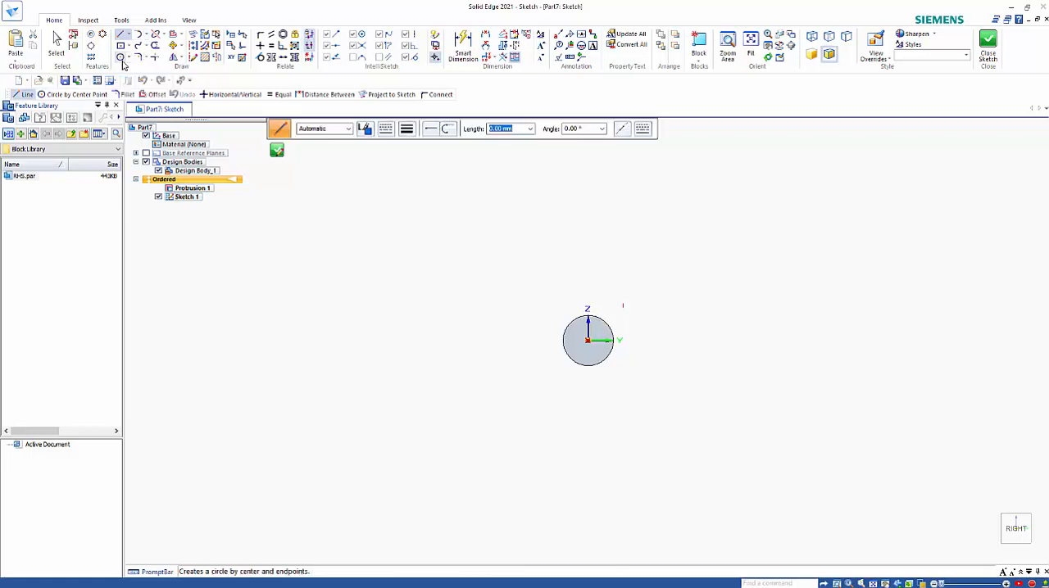
Draw a 33 mm diameter circle centred on the cylinder's axis in the offset sketch
{"action": "left_click", "coordinate": [120, 57]}
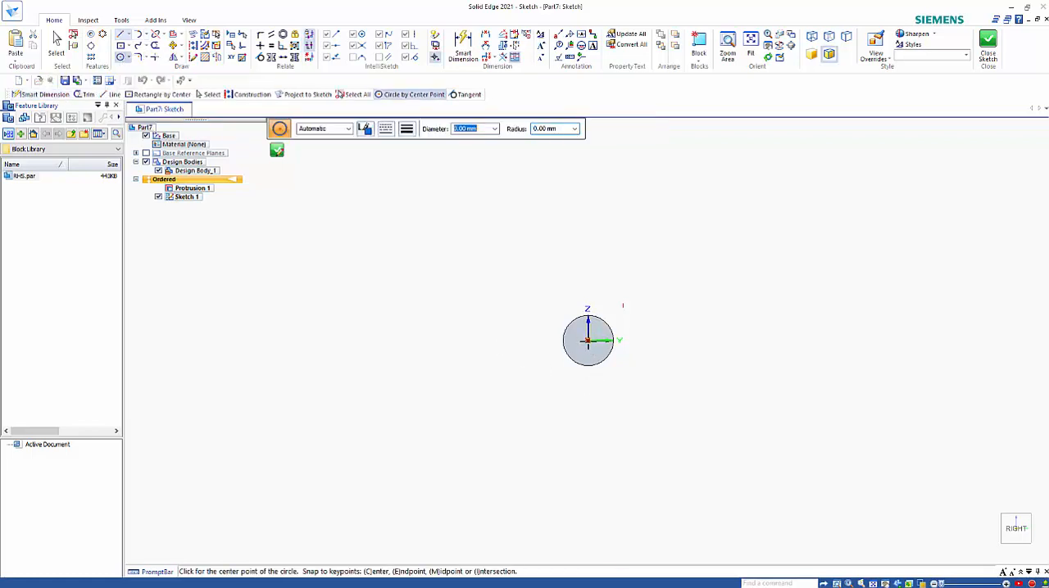
{"action": "left_click", "coordinate": [587, 340]}
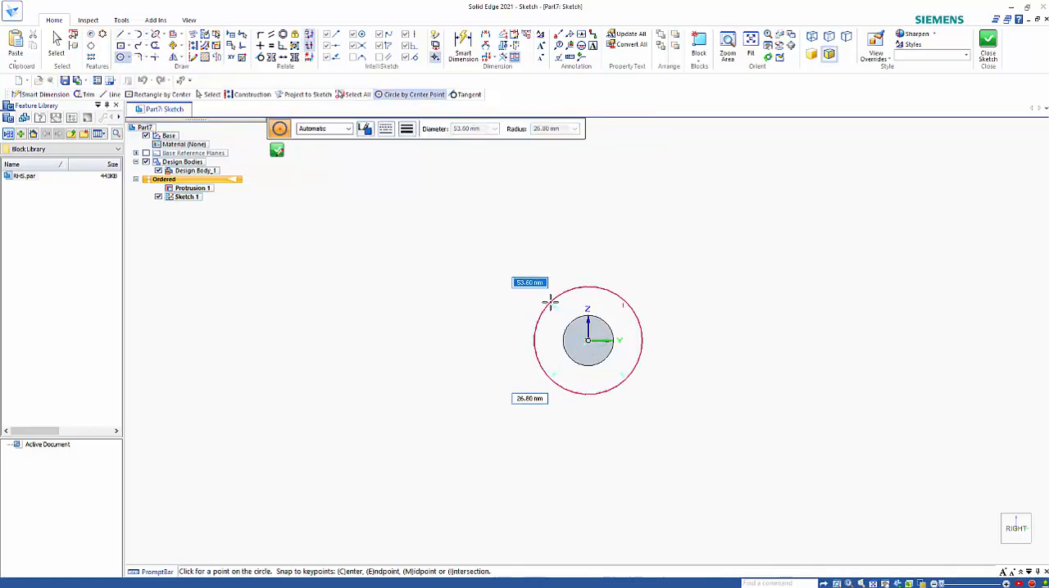
{"action": "type", "text": "33"}
{"action": "key", "text": "Return"}
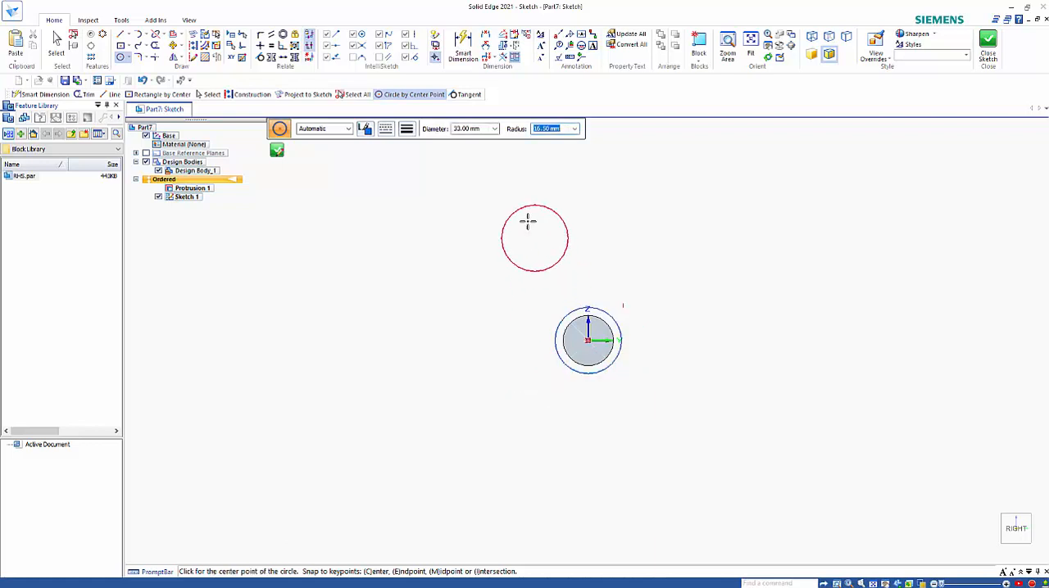
Dimension the larger circle's diameter, then close and finish the offset sketch
{"action": "left_click", "coordinate": [618, 321]}
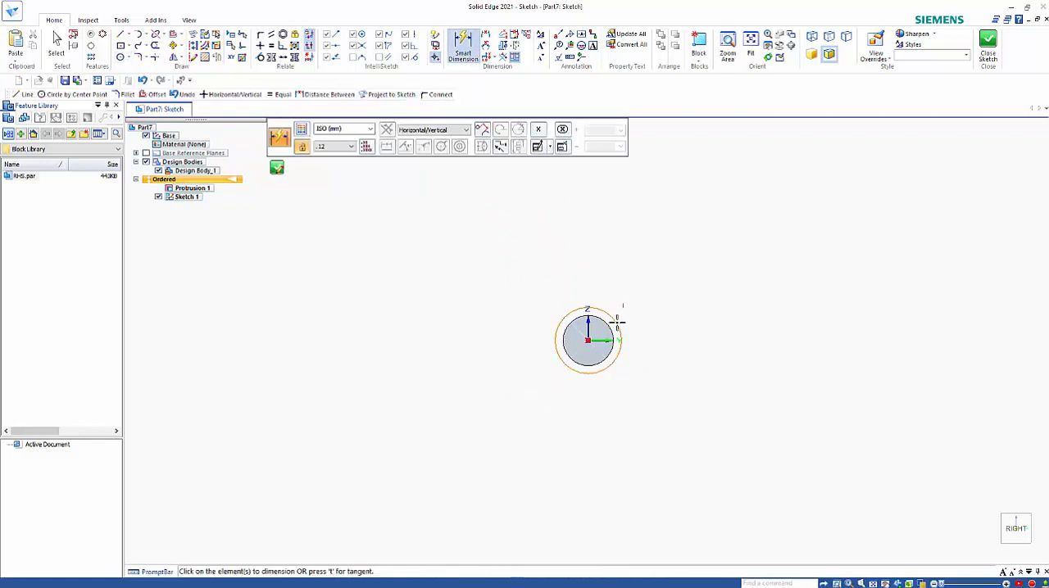
{"action": "left_click", "coordinate": [637, 277]}
{"action": "key", "text": "Return"}
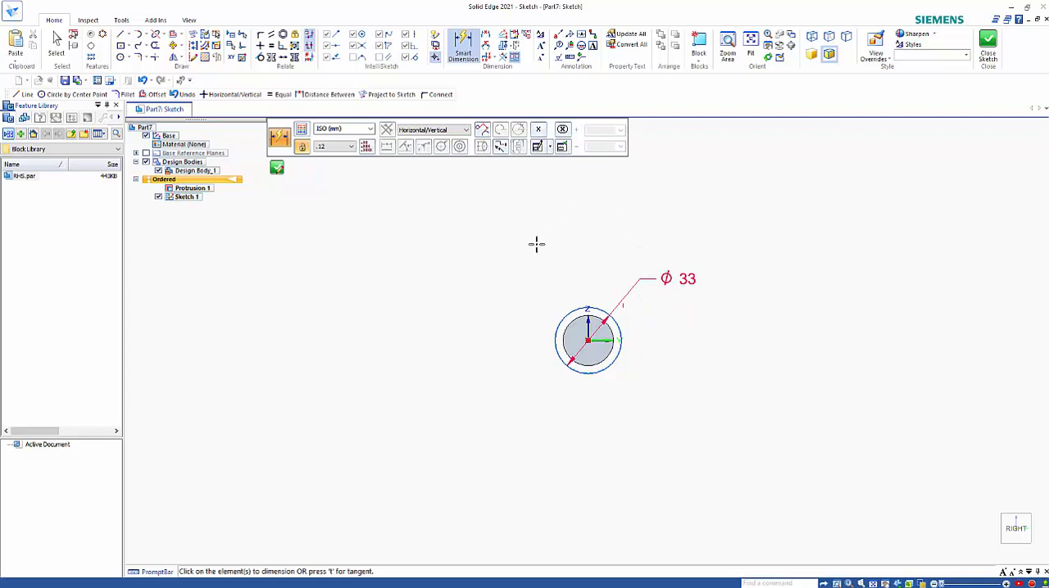
{"action": "mouse_move", "coordinate": [457, 265]}
{"action": "middle_mouse_down"}
{"action": "mouse_move", "coordinate": [587, 309]}
{"action": "mouse_move", "coordinate": [592, 281]}
{"action": "mouse_move", "coordinate": [569, 290]}
{"action": "mouse_move", "coordinate": [535, 278]}
{"action": "mouse_move", "coordinate": [557, 272]}
{"action": "mouse_move", "coordinate": [560, 299]}
{"action": "middle_mouse_up"}
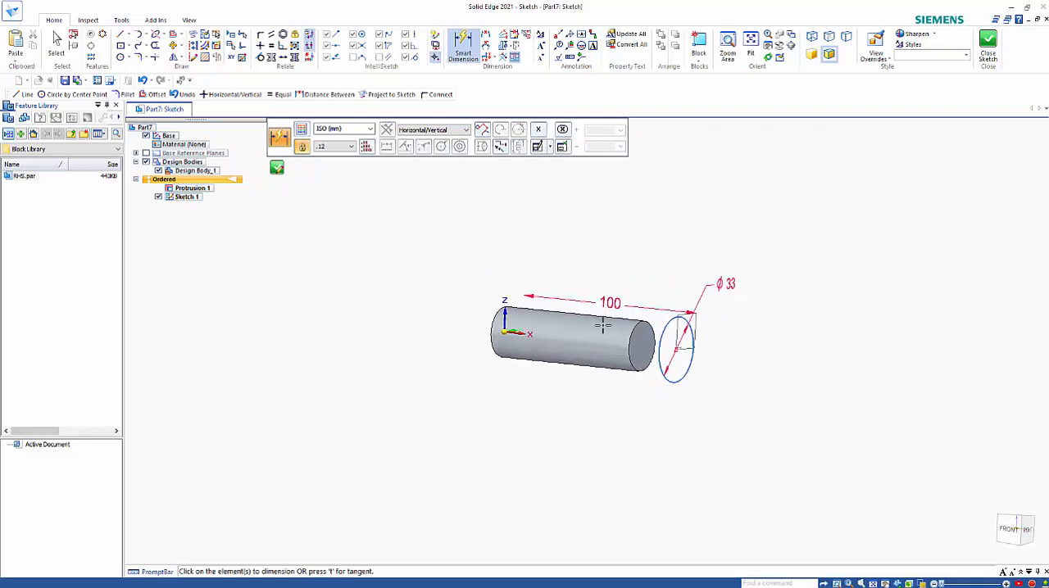
{"action": "left_click", "coordinate": [277, 167]}
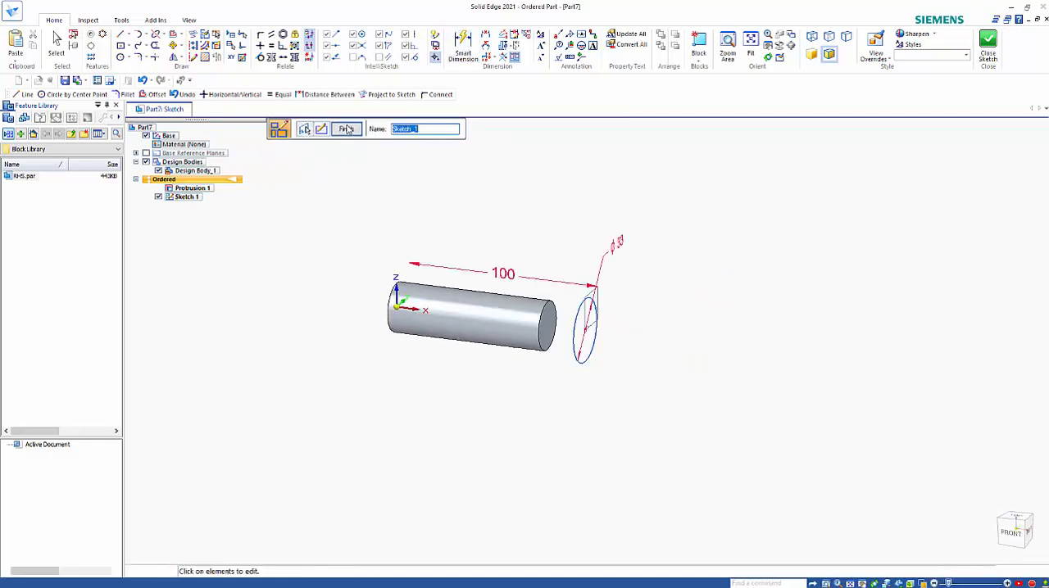
{"action": "left_click", "coordinate": [353, 130]}
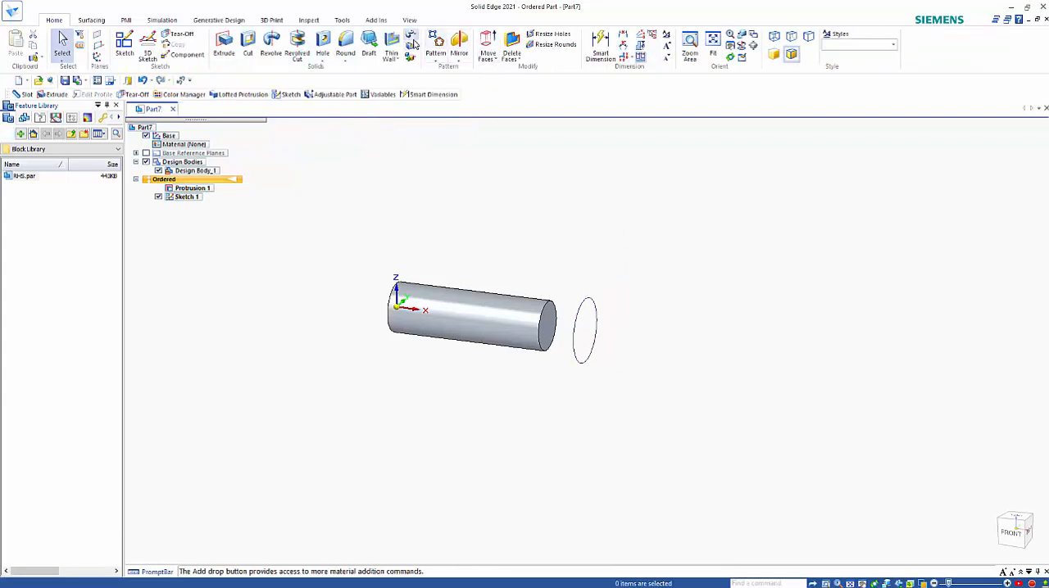
Loft a protrusion from the cylinder's free end edge to the 33 mm sketch circle and exit the Loft command
{"action": "left_click", "coordinate": [418, 39]}
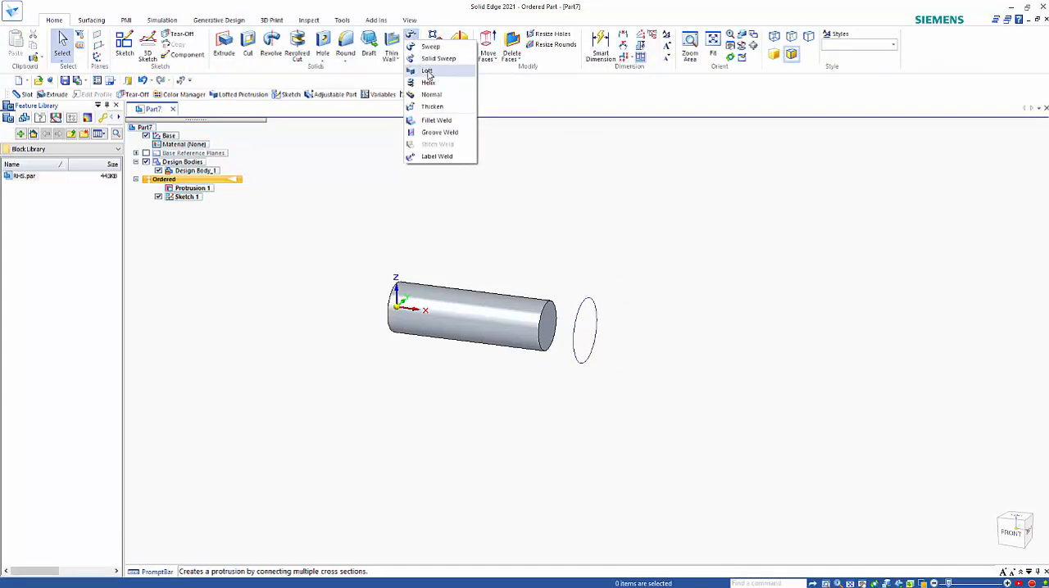
{"action": "left_click", "coordinate": [430, 72]}
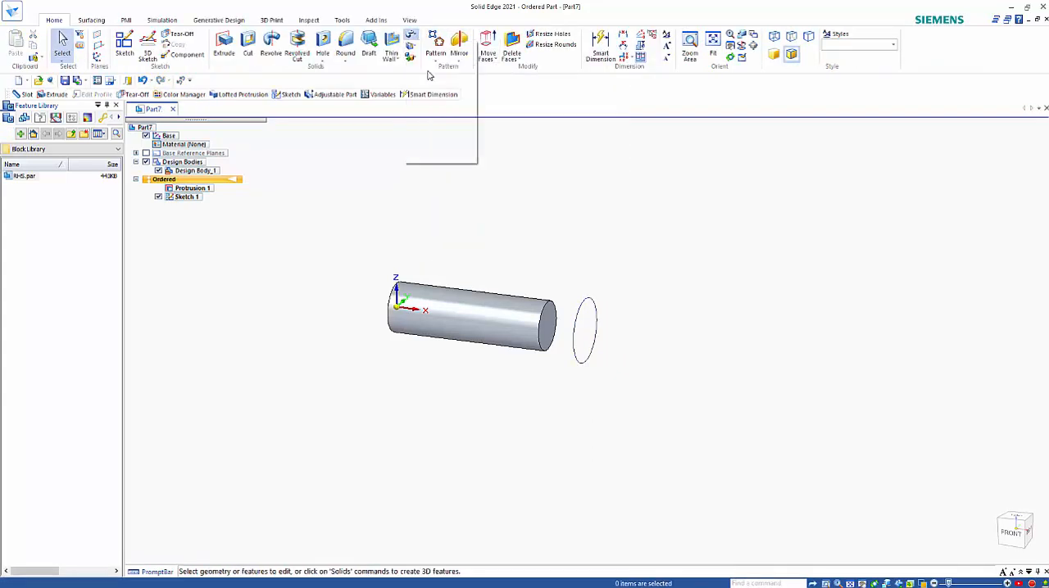
{"action": "left_click", "coordinate": [548, 302]}
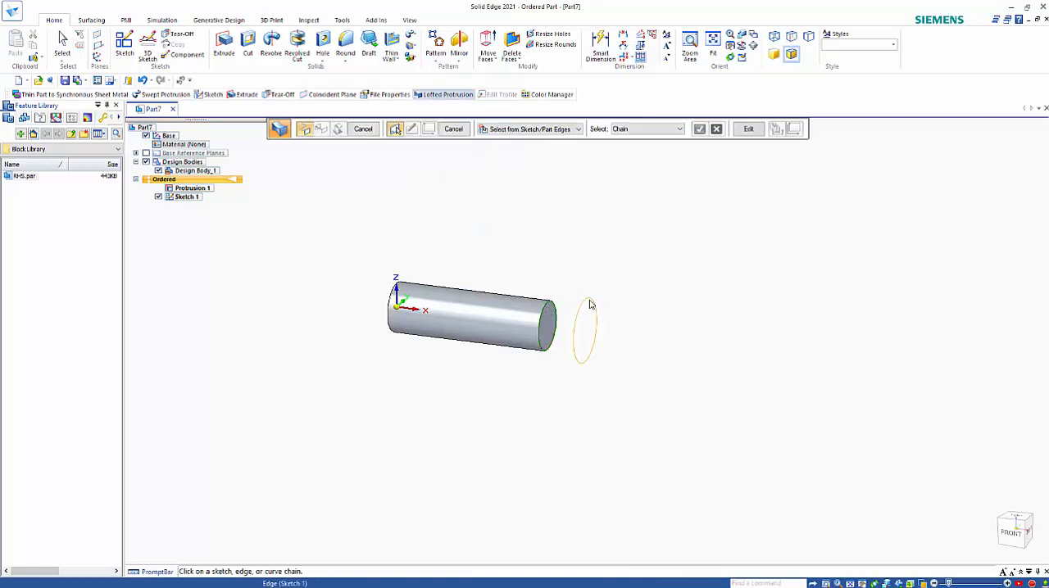
{"action": "left_click", "coordinate": [591, 305]}
{"action": "right_click", "coordinate": [600, 272]}
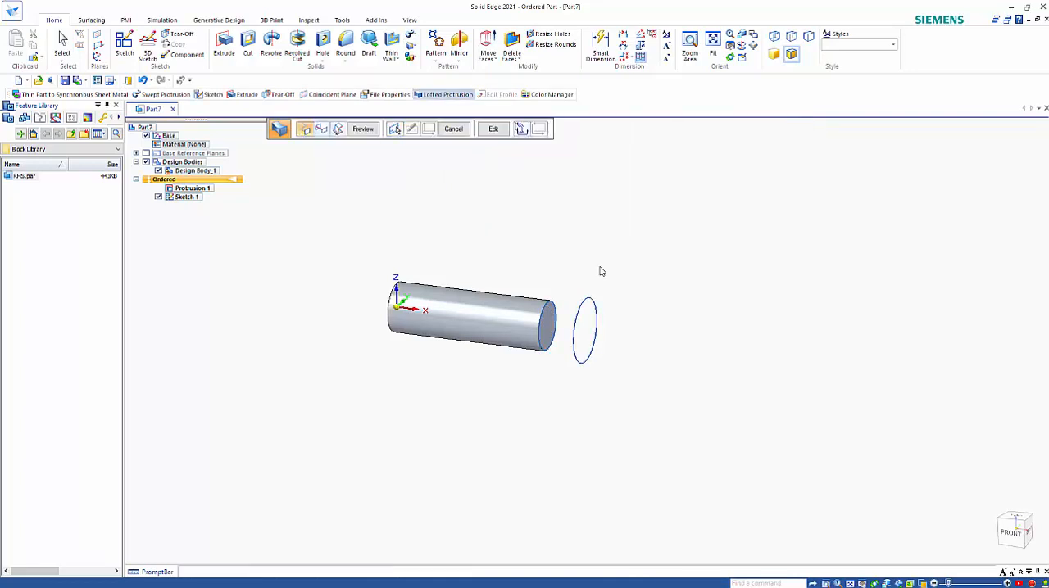
{"action": "right_click", "coordinate": [600, 271]}
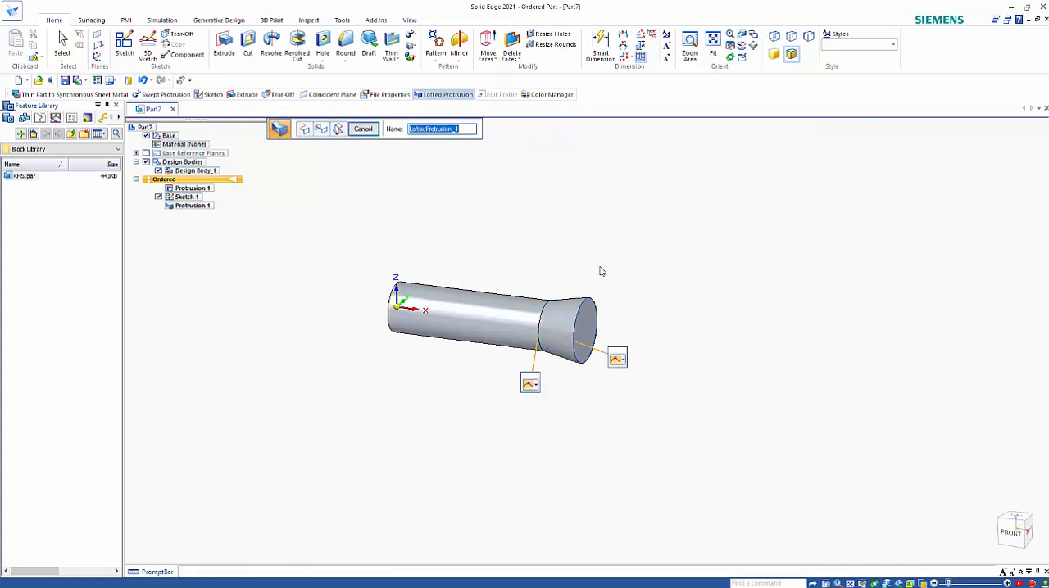
{"action": "scroll", "coordinate": [571, 245], "scroll_direction": "down", "scroll_amount": 2}
{"action": "scroll", "coordinate": [571, 248], "scroll_direction": "down", "scroll_amount": 2}
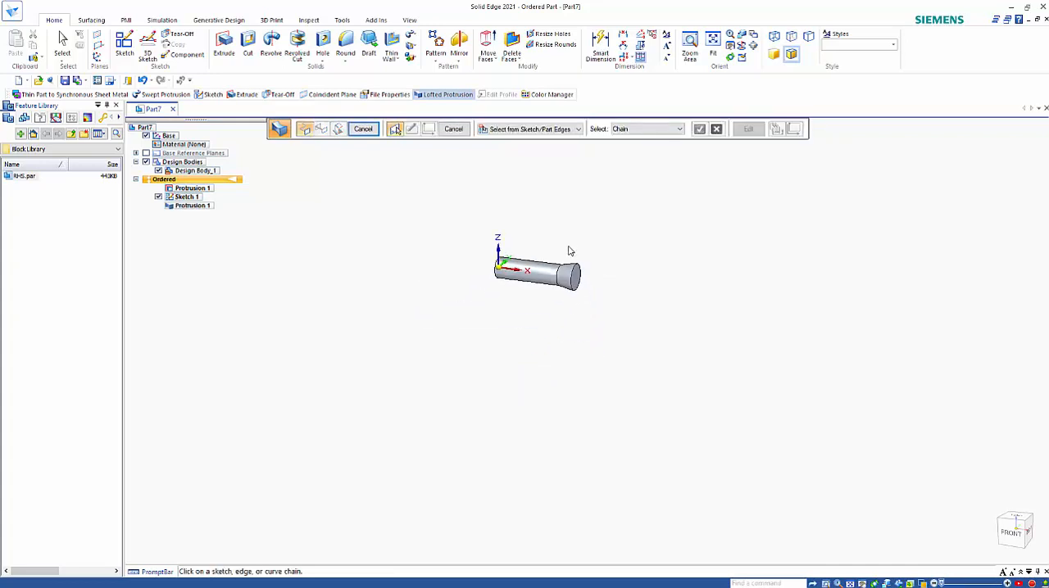
{"action": "middle_click_drag", "start_coordinate": [690, 325], "coordinate": [543, 364], "text": "shift"}
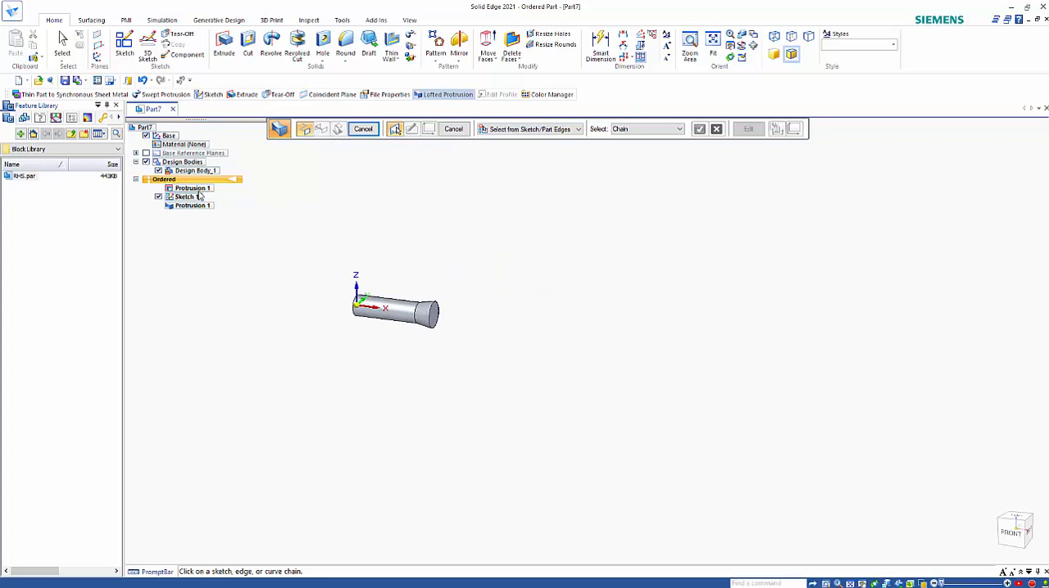
{"action": "left_click", "coordinate": [362, 129]}
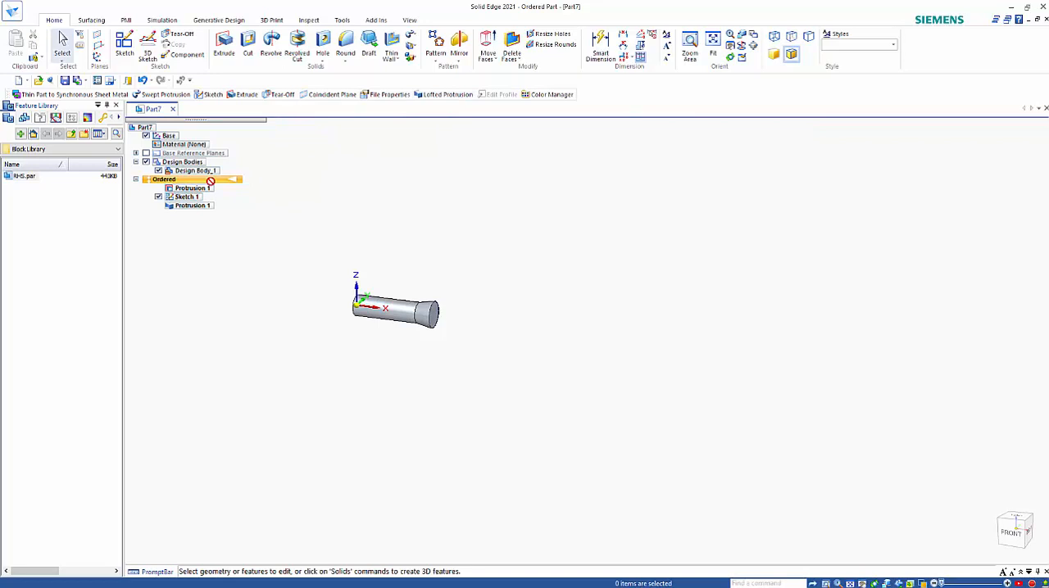
Start a Tear-Off of the 33 mm circle sketch on a plane parallel to the YZ plane, offset 720 mm along positive X
{"action": "left_click", "coordinate": [187, 197]}
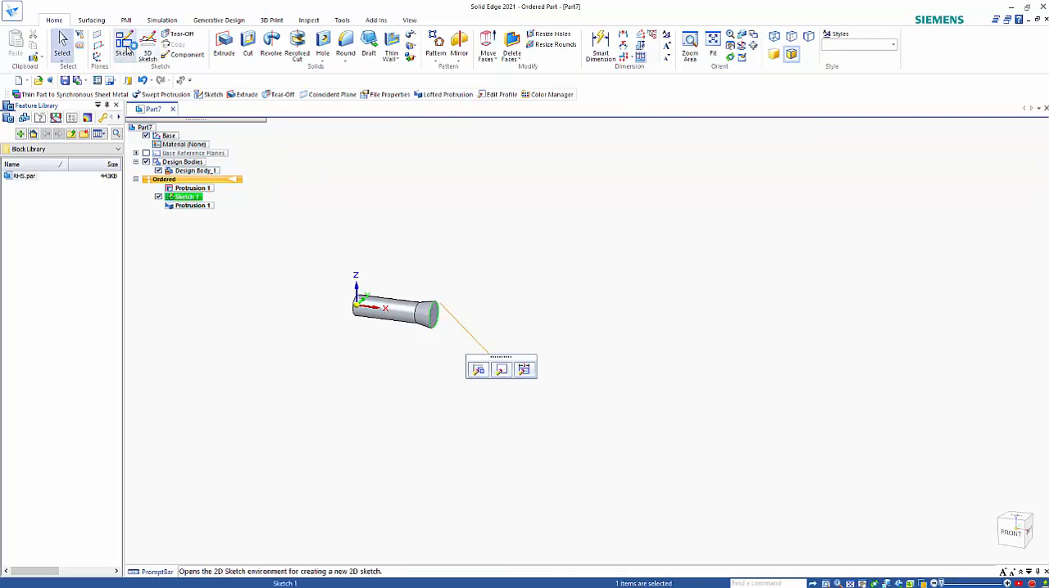
{"action": "left_click", "coordinate": [179, 34]}
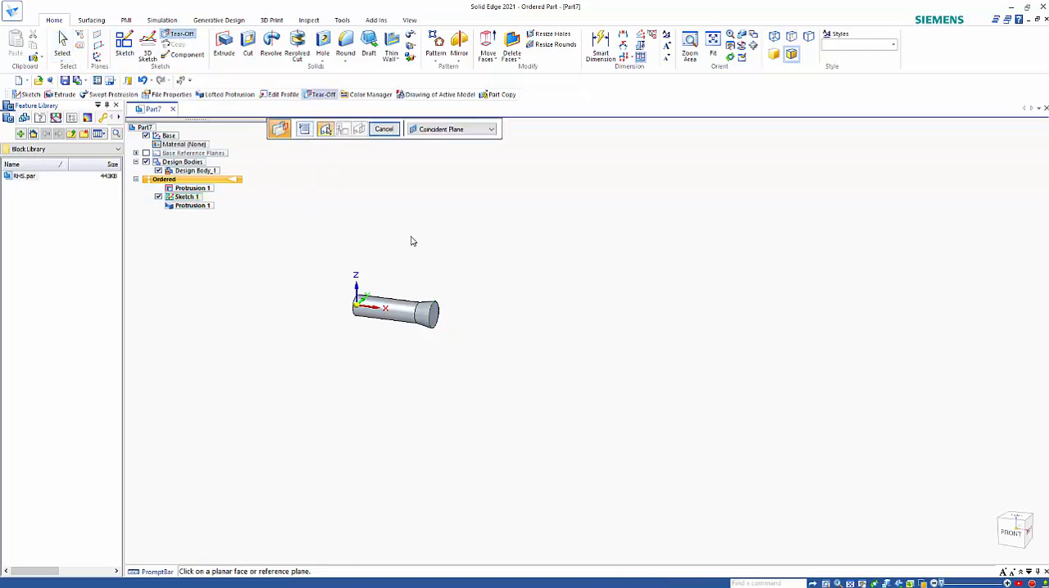
{"action": "left_click", "coordinate": [450, 129]}
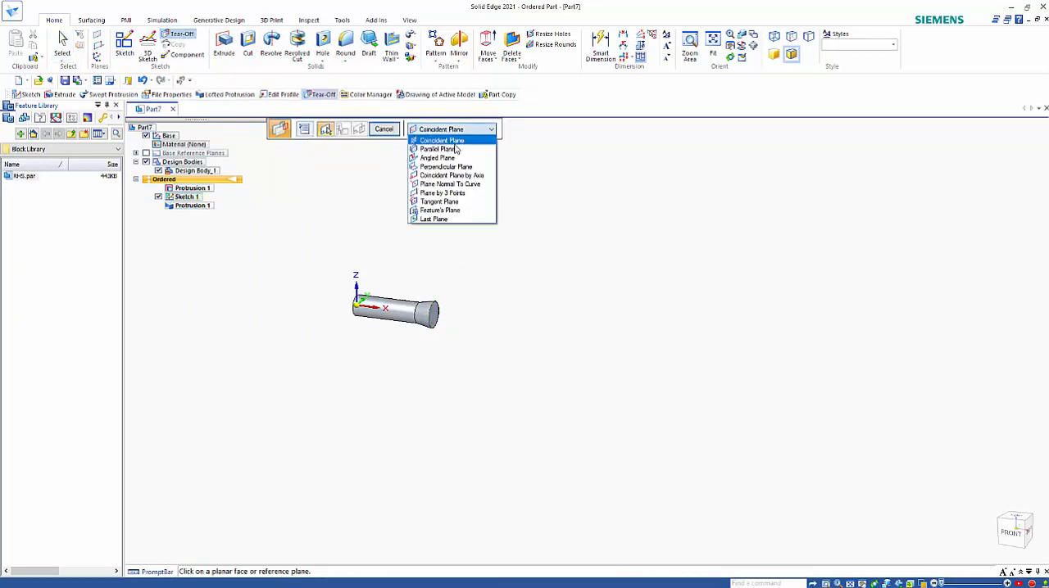
{"action": "left_click", "coordinate": [455, 148]}
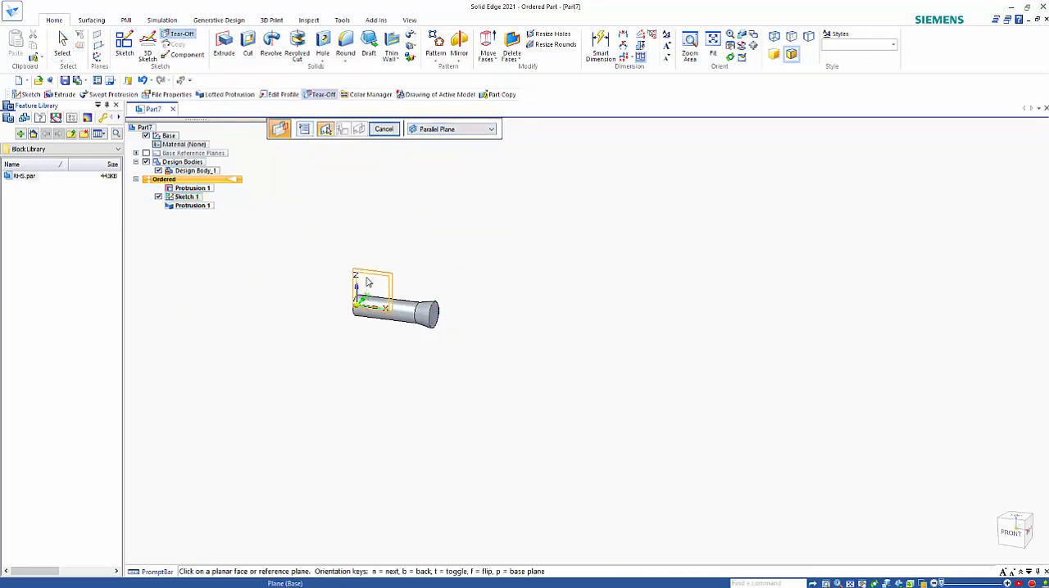
{"action": "left_click", "coordinate": [368, 284]}
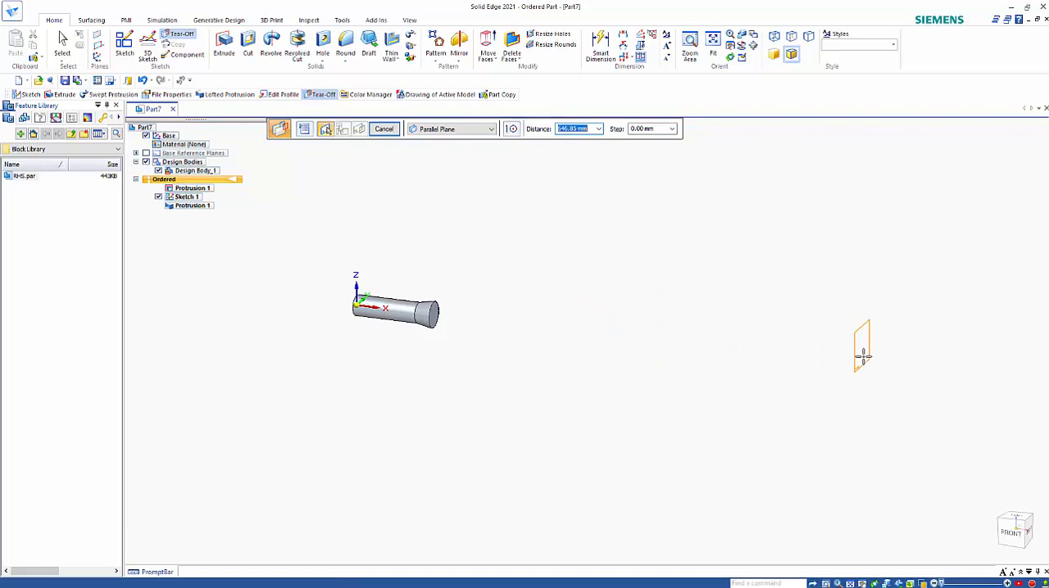
{"action": "type", "text": "720"}
{"action": "key", "text": "Tab"}
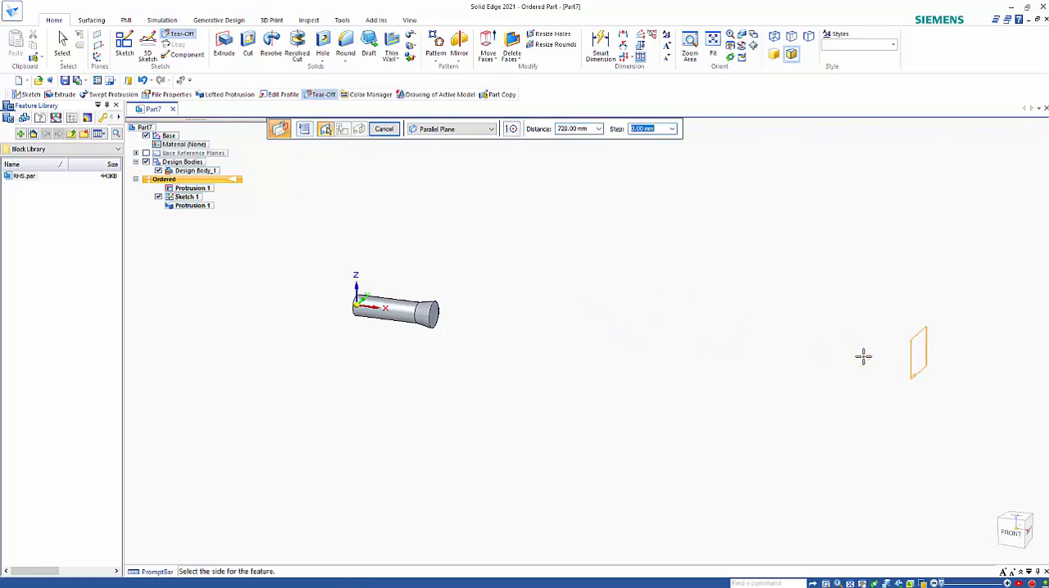
{"action": "left_click", "coordinate": [864, 361]}
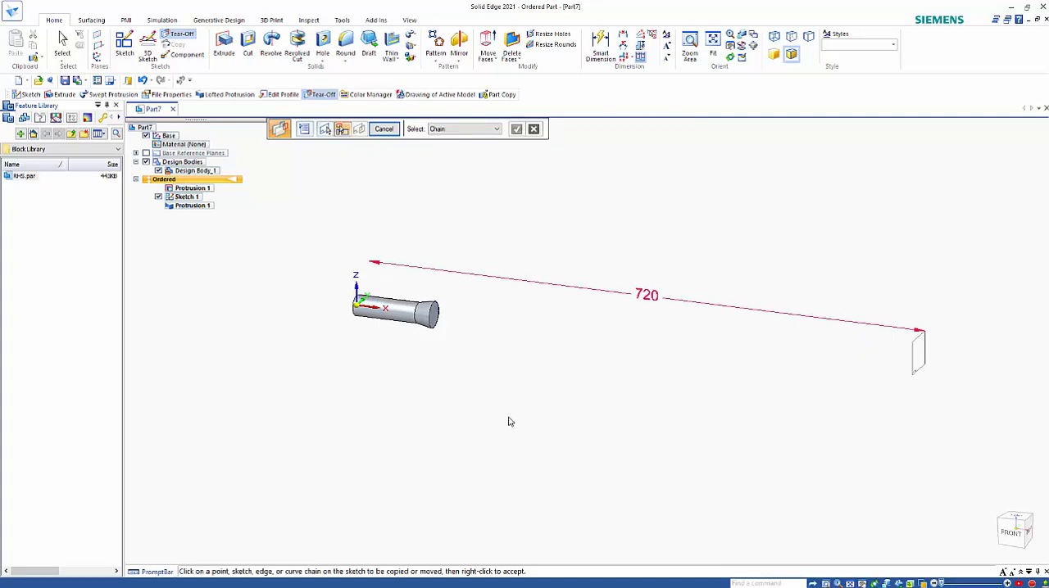
Copy the 33 mm circle onto the offset plane and check the Tear-Off sketch options without changing them
{"action": "left_click", "coordinate": [438, 324]}
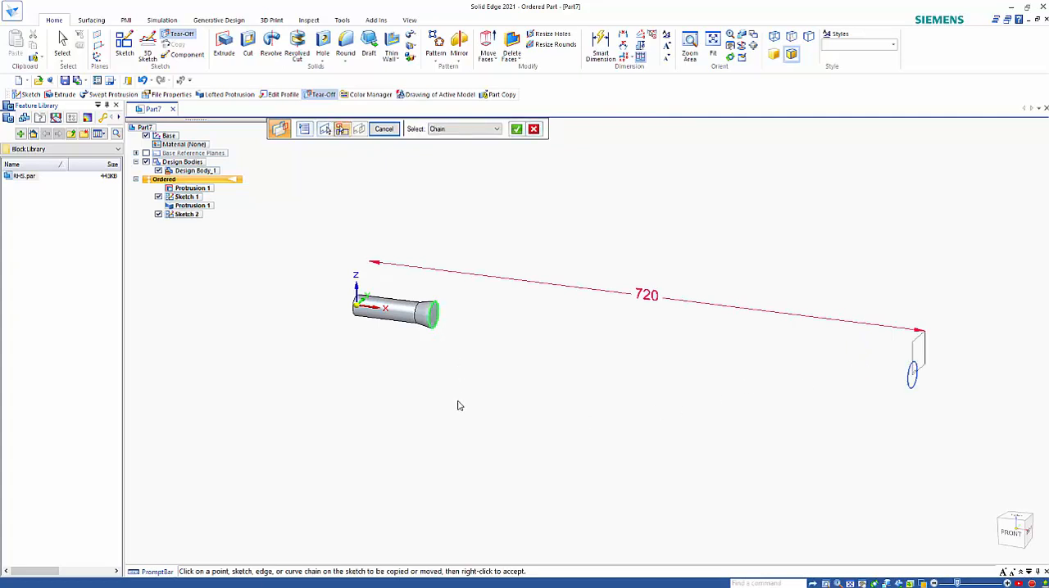
{"action": "right_click", "coordinate": [459, 405]}
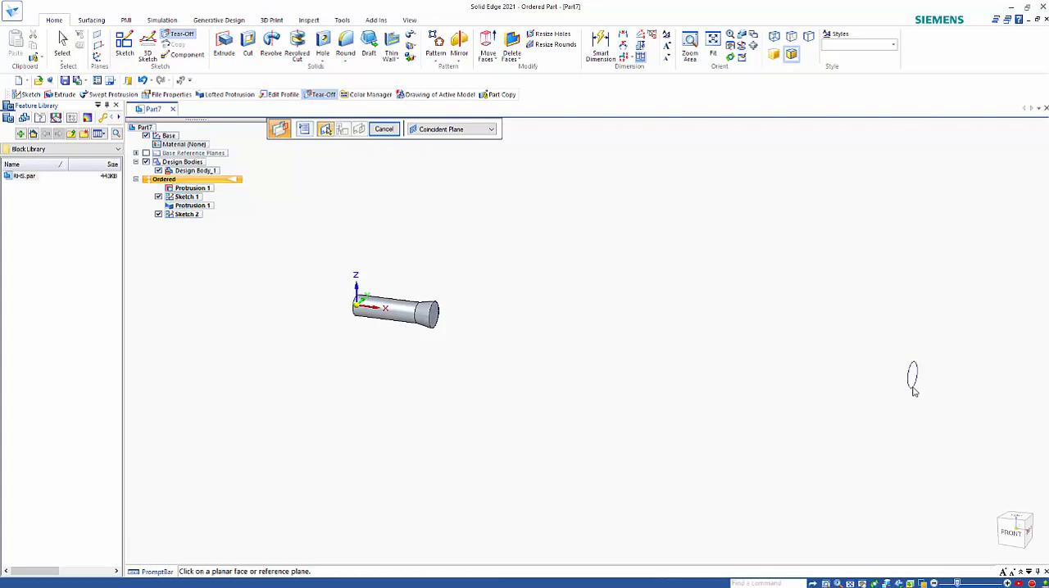
{"action": "left_click", "coordinate": [307, 130]}
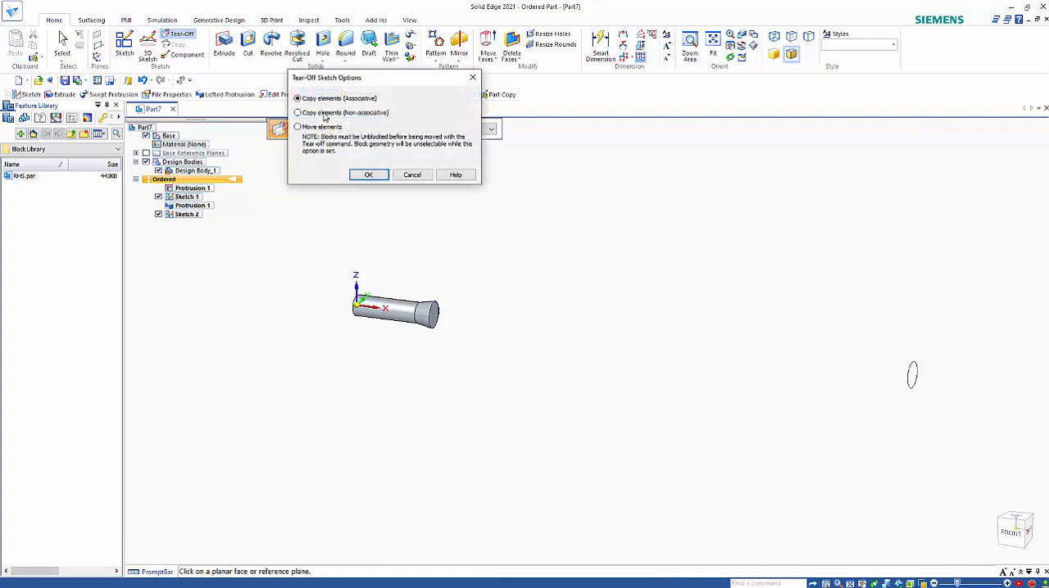
{"action": "left_click", "coordinate": [410, 175]}
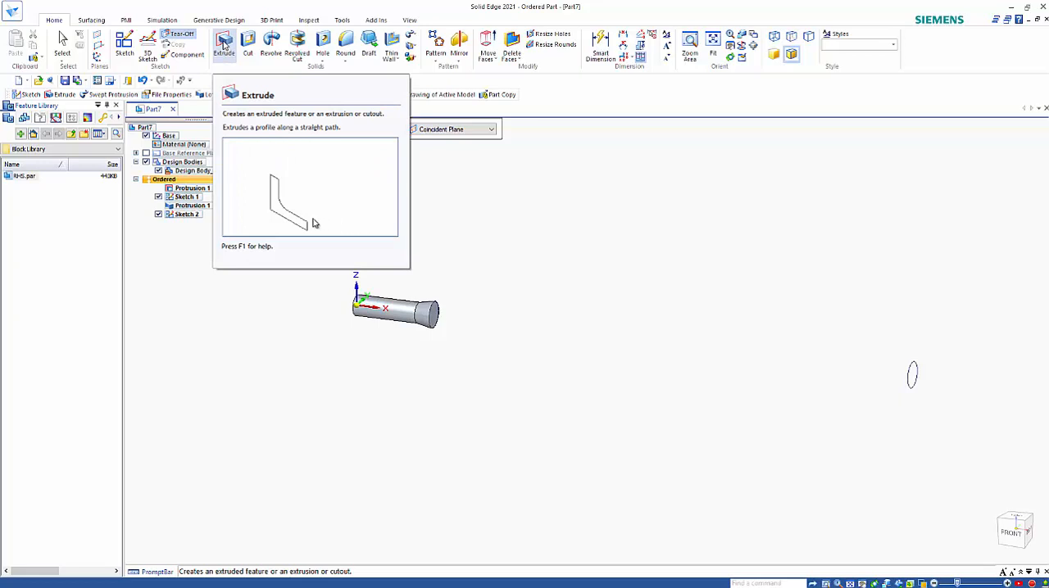
Start an Extrude profile on a plane parallel to the YZ plane, offset 850 mm along positive X
{"action": "left_click", "coordinate": [224, 46]}
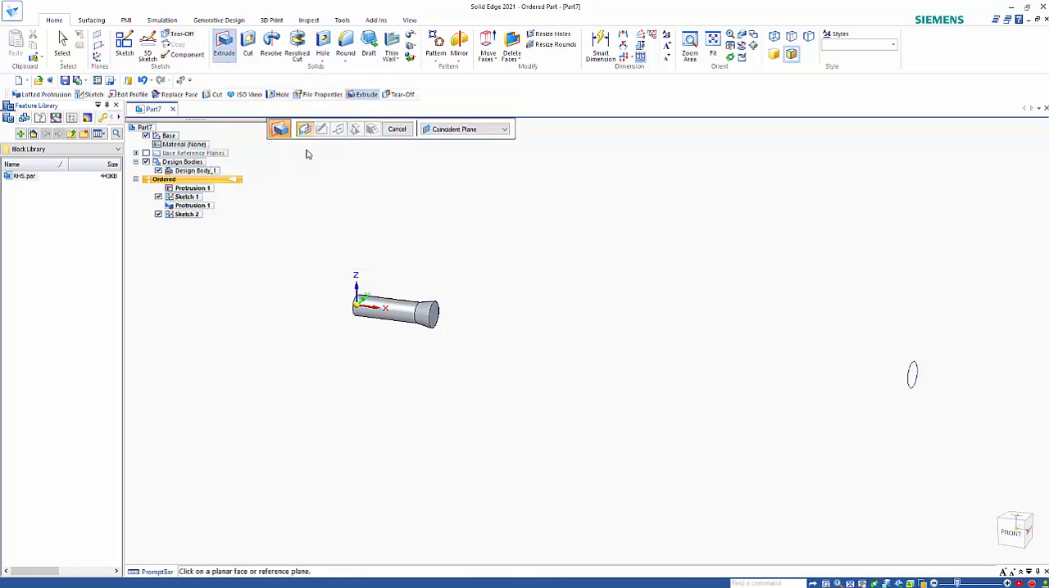
{"action": "left_click", "coordinate": [452, 131]}
{"action": "left_click", "coordinate": [445, 165]}
{"action": "left_click", "coordinate": [364, 266]}
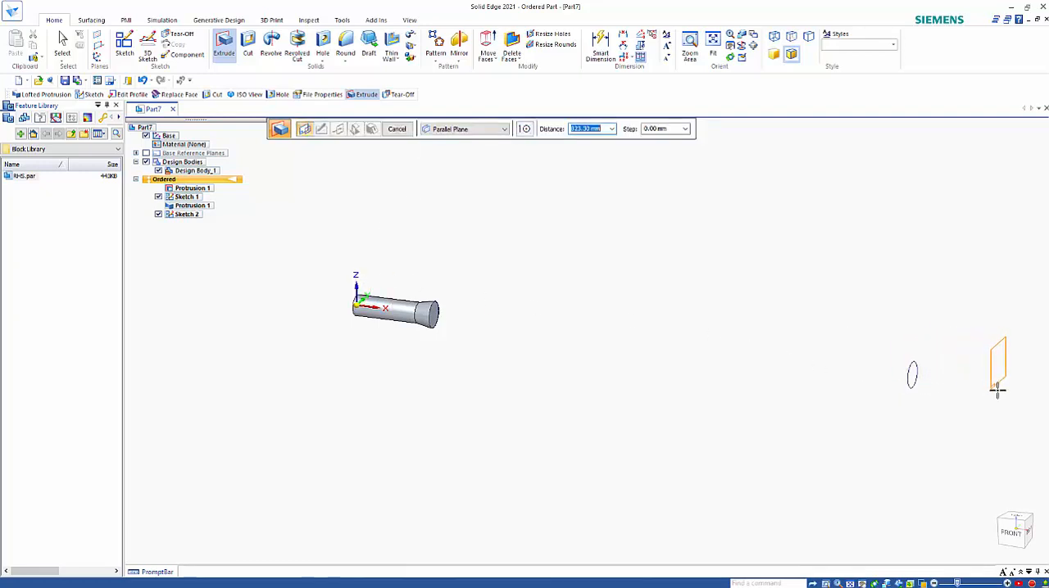
{"action": "type", "text": "850"}
{"action": "key", "text": "Tab"}
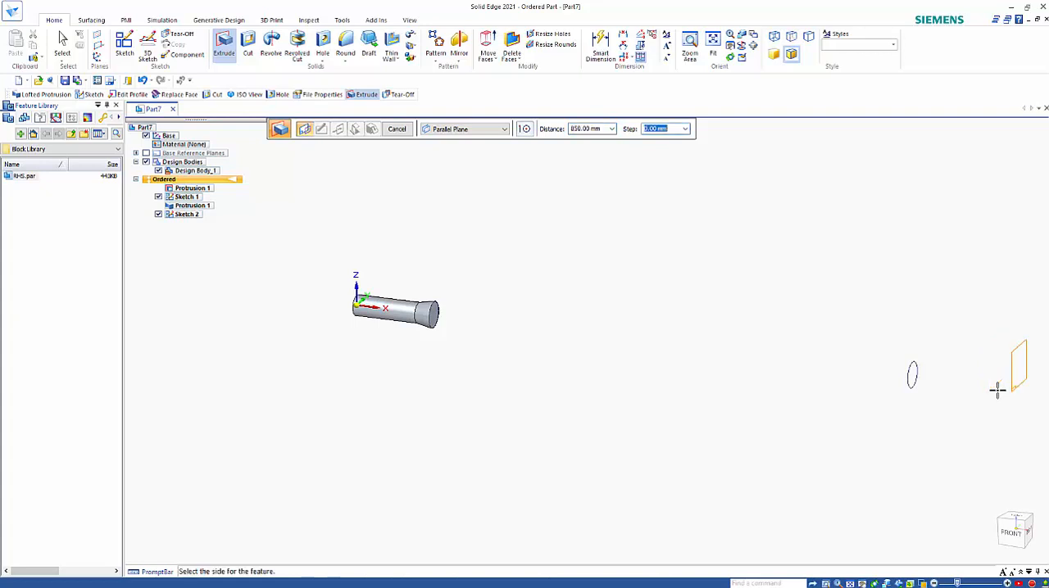
{"action": "left_click", "coordinate": [997, 392]}
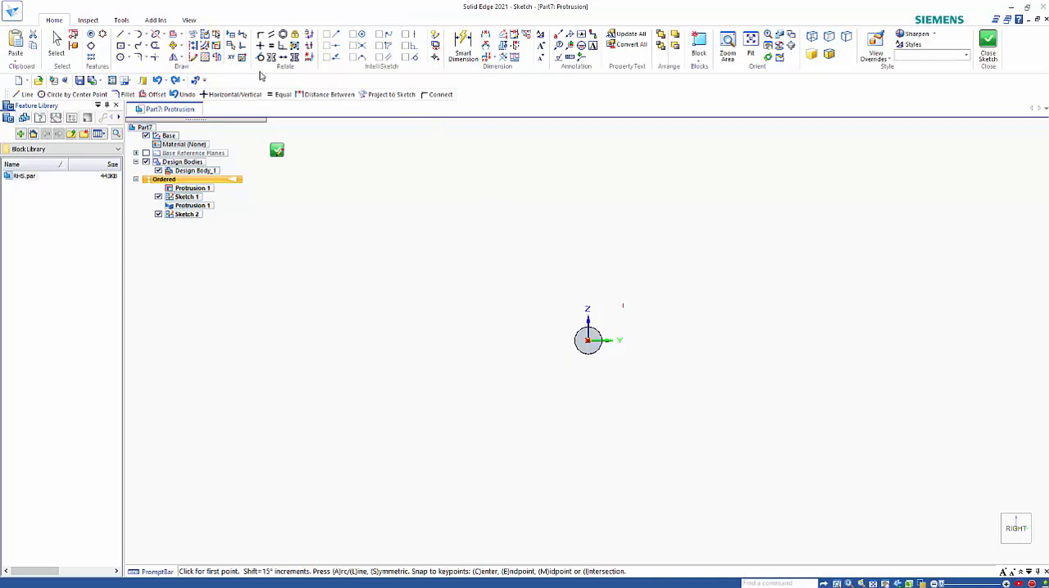
Draw a 25 mm diameter circle centred on the origin, dimension its diameter, and close the profile sketch
{"action": "left_click", "coordinate": [120, 57]}
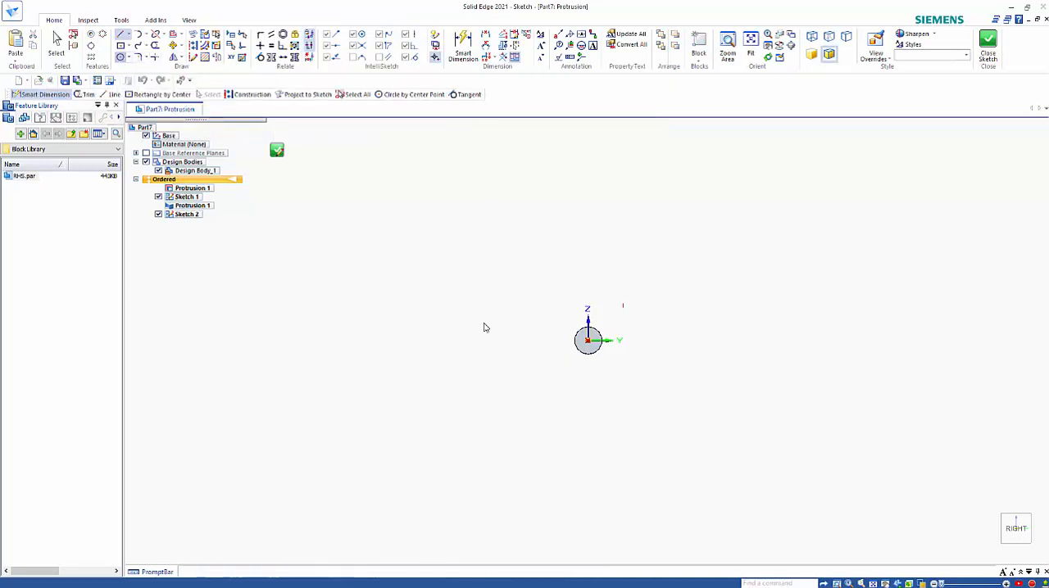
{"action": "left_click", "coordinate": [587, 340]}
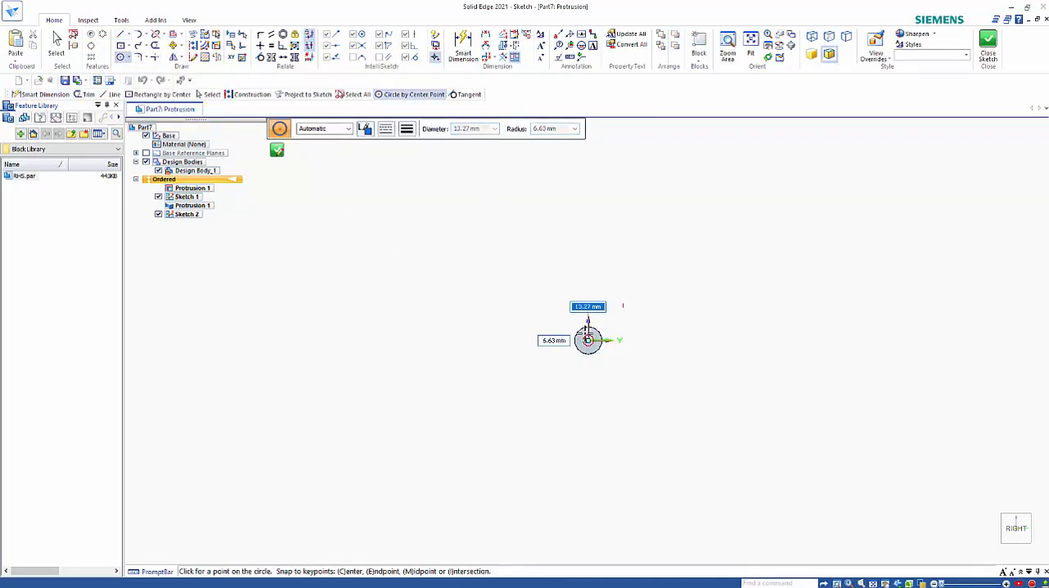
{"action": "type", "text": "25"}
{"action": "key", "text": "Return"}
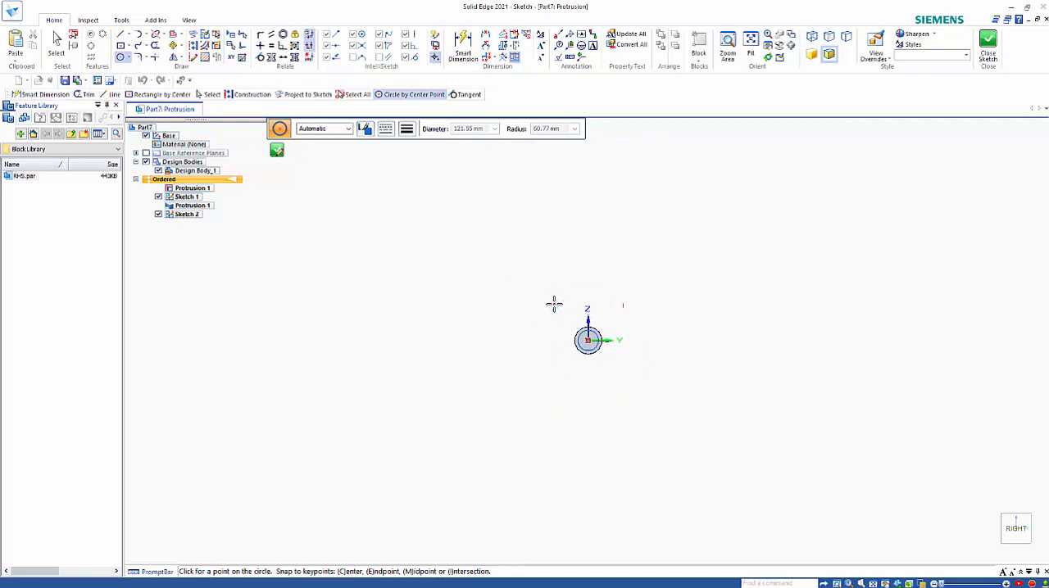
{"action": "left_click", "coordinate": [463, 43]}
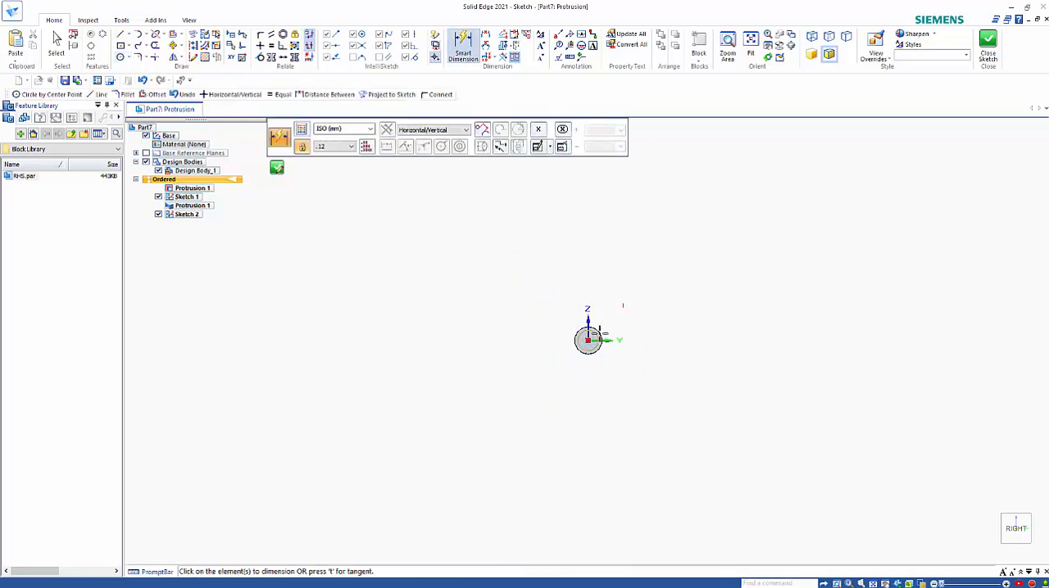
{"action": "left_click", "coordinate": [597, 335]}
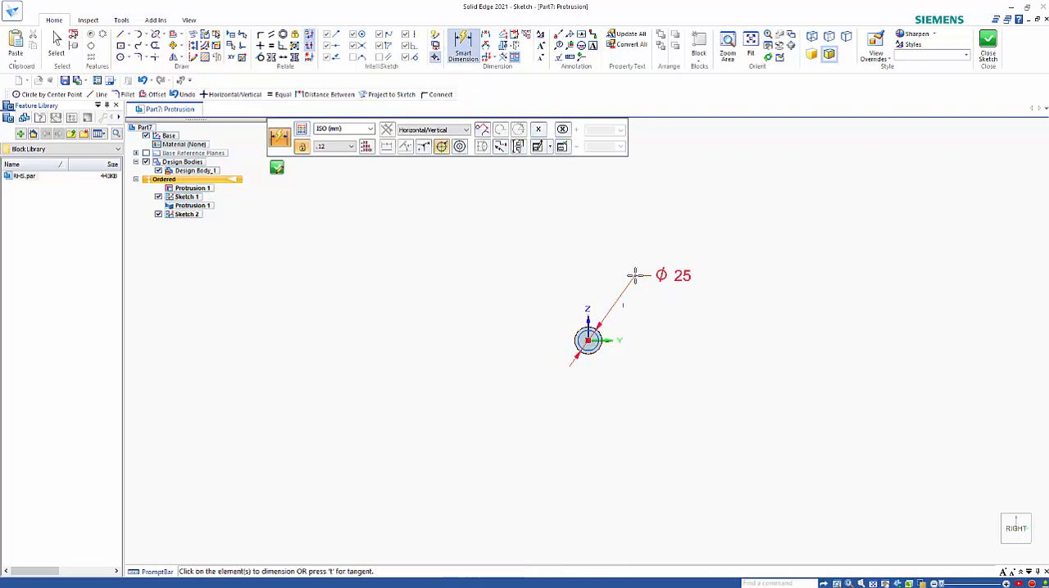
{"action": "left_click", "coordinate": [635, 275]}
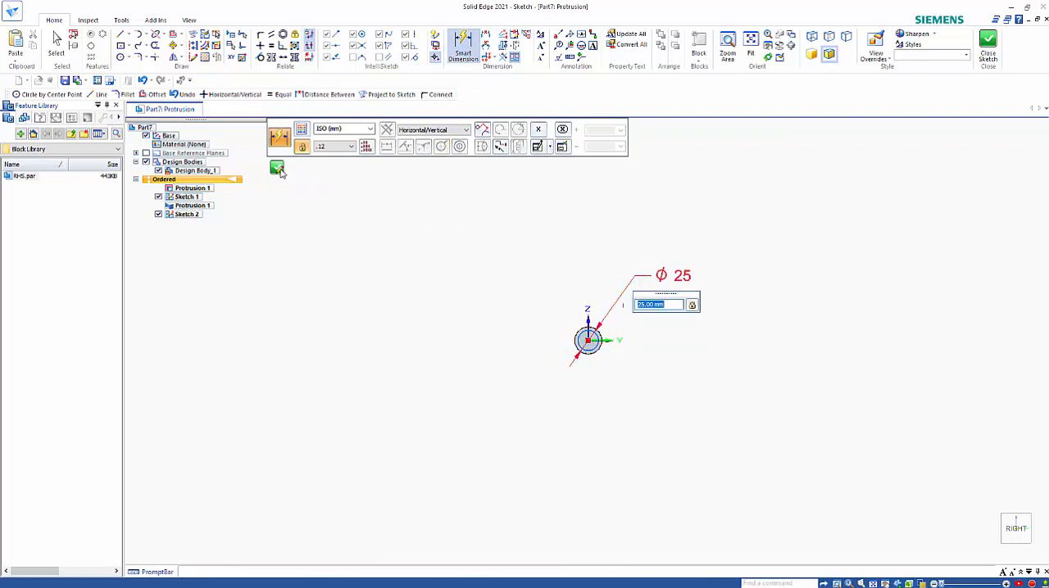
{"action": "left_click", "coordinate": [277, 168]}
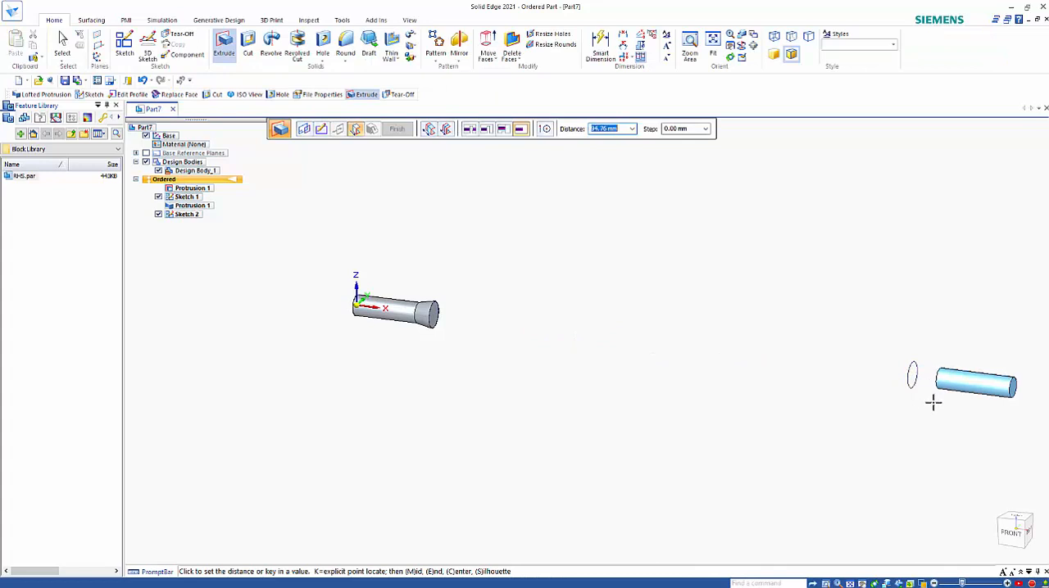
Extrude the 25 mm circle by 100 mm back towards the copied circle and finish the feature
{"action": "type", "text": "100"}
{"action": "key", "text": "Tab"}
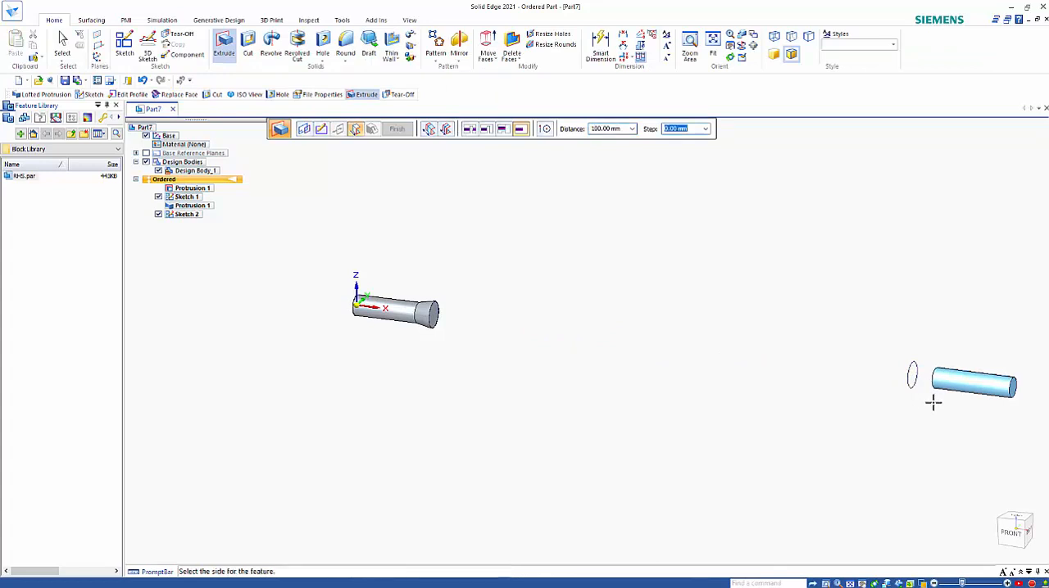
{"action": "left_click", "coordinate": [933, 402]}
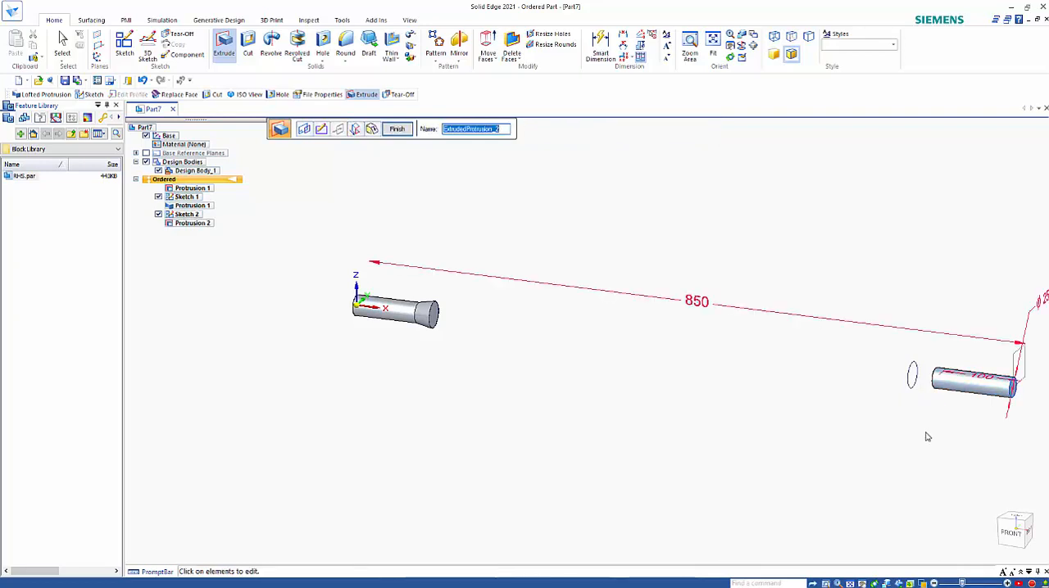
{"action": "key", "text": "Return"}
Loft a protrusion between the second cylinder's inner end edge and the copied 33 mm circle, and exit the Loft command
{"action": "left_click", "coordinate": [412, 37]}
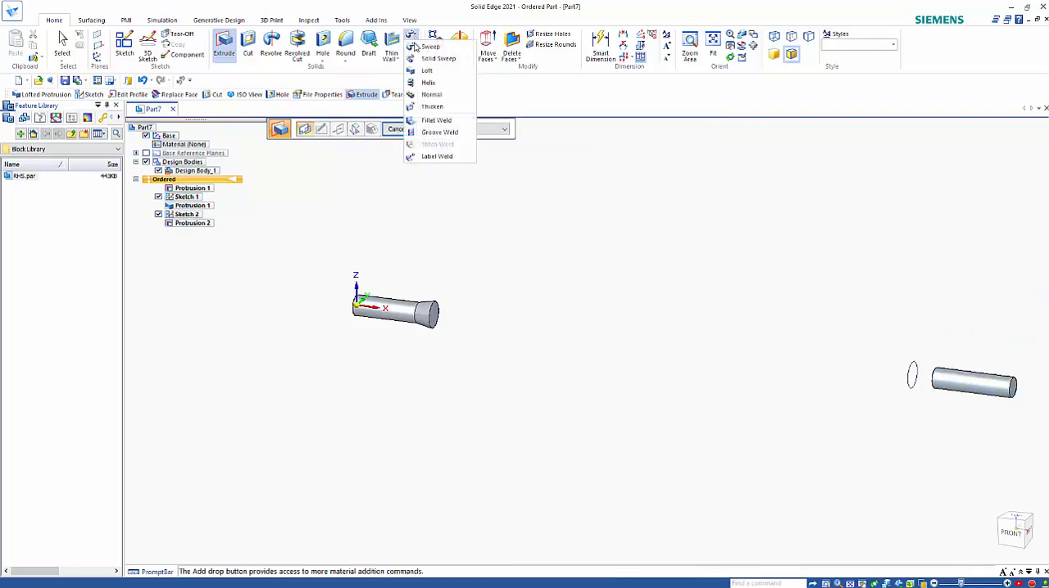
{"action": "left_click", "coordinate": [426, 72]}
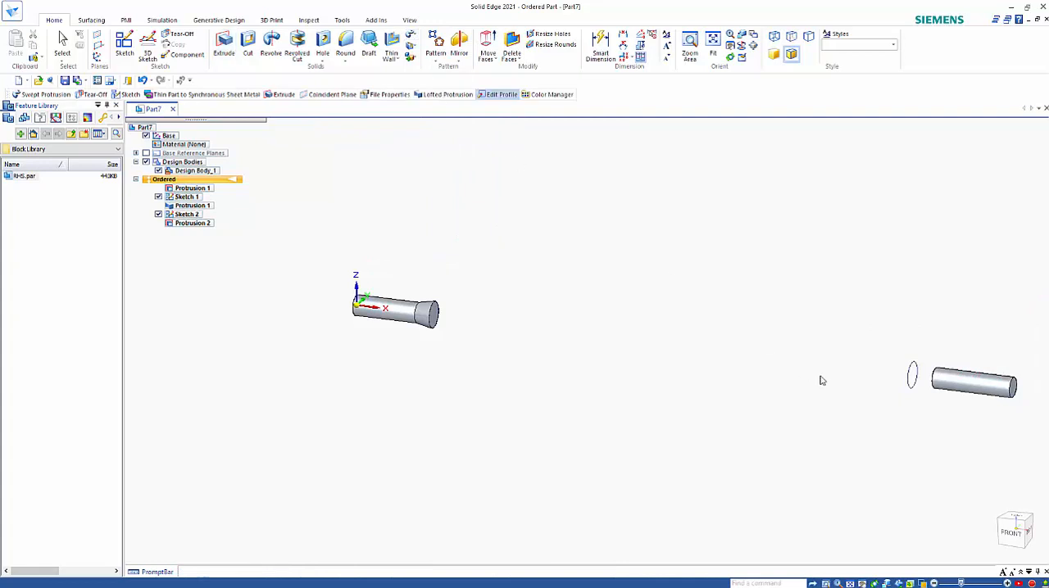
{"action": "left_click", "coordinate": [911, 372]}
{"action": "right_click", "coordinate": [858, 313]}
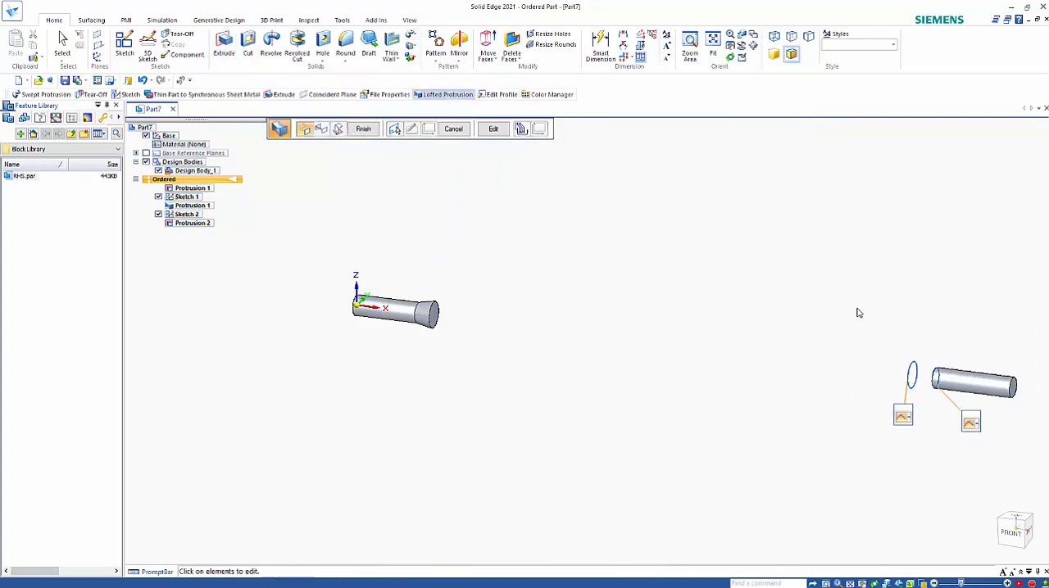
{"action": "right_click", "coordinate": [859, 313]}
{"action": "right_click", "coordinate": [858, 313]}
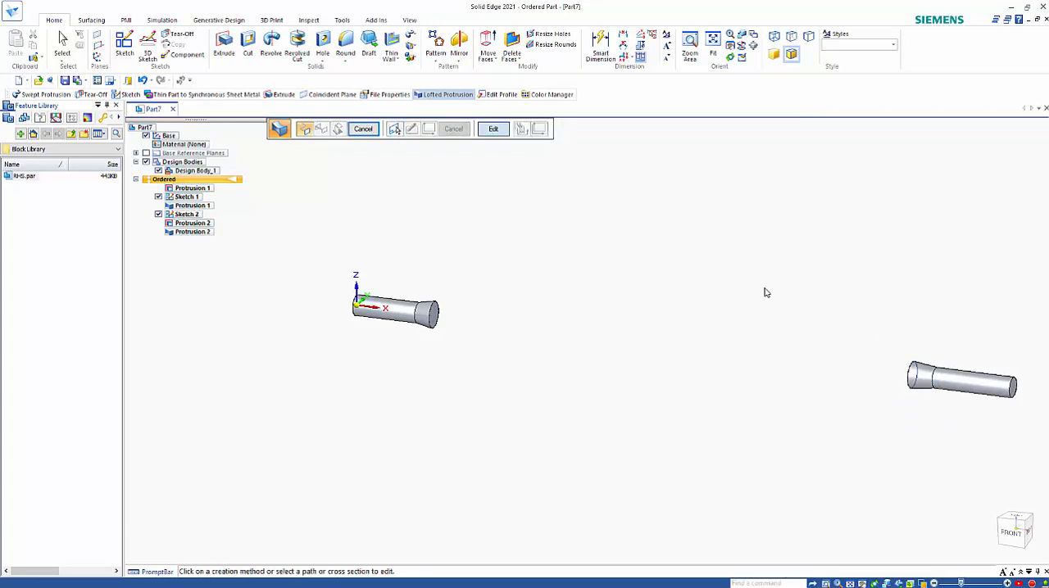
{"action": "left_click", "coordinate": [363, 129]}
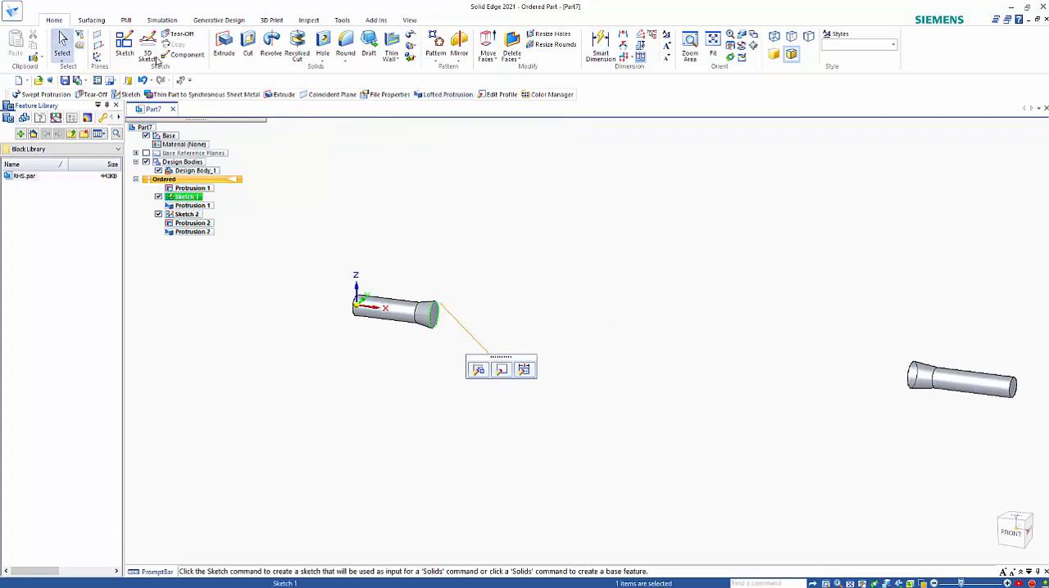
Create a new sketch coincident with the XZ plane, with both lofted cylinder ends in view
{"action": "left_click", "coordinate": [124, 46]}
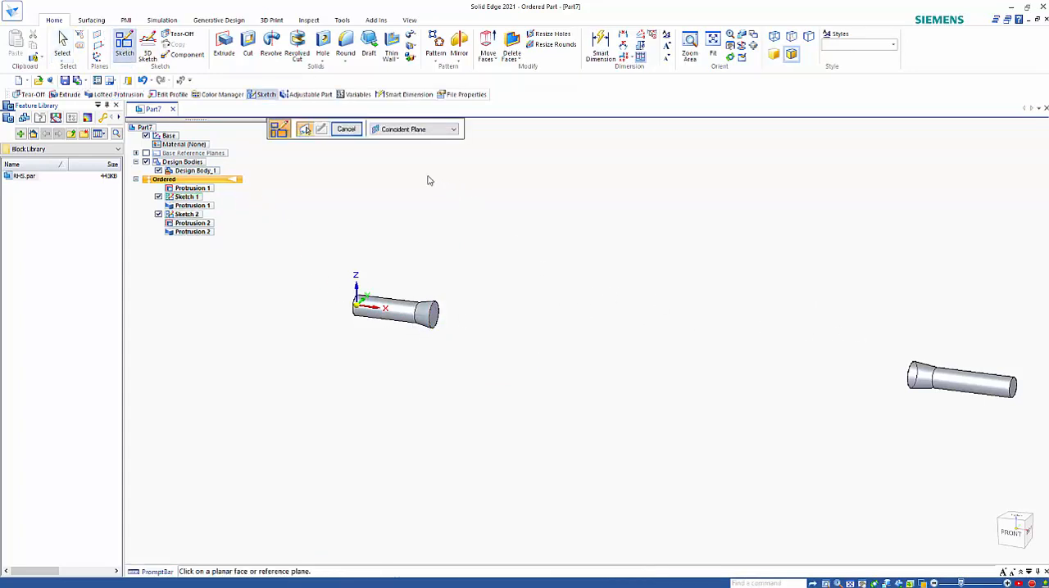
{"action": "left_click", "coordinate": [398, 130]}
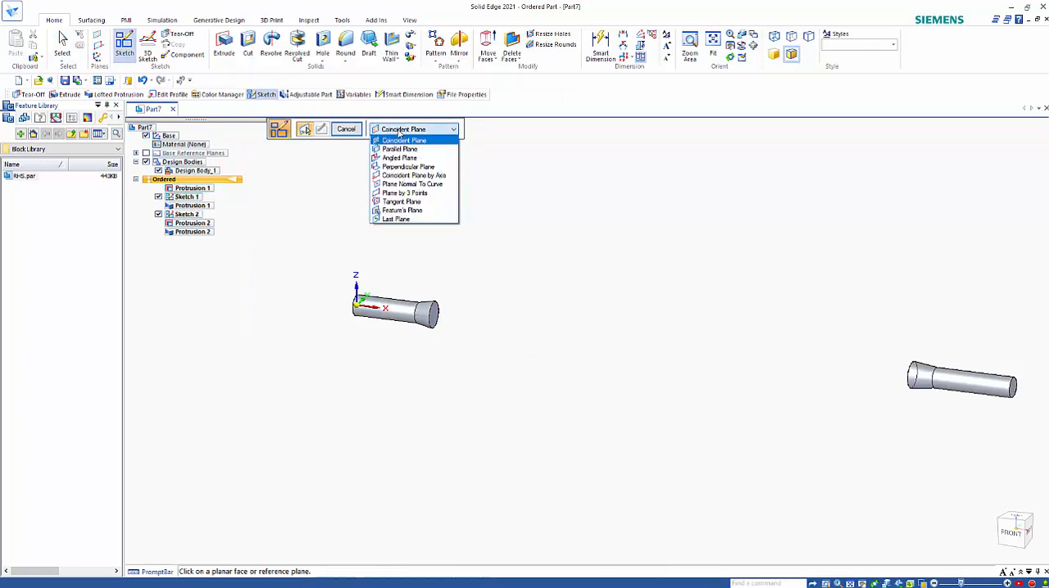
{"action": "left_click", "coordinate": [397, 130]}
{"action": "left_click", "coordinate": [366, 292]}
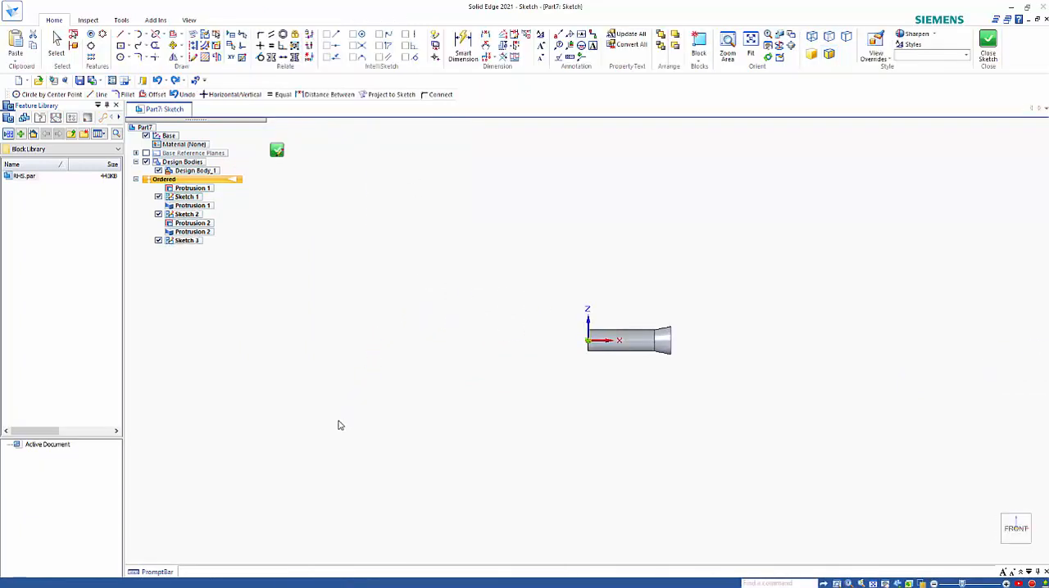
{"action": "scroll", "coordinate": [333, 425], "scroll_direction": "down", "scroll_amount": 3}
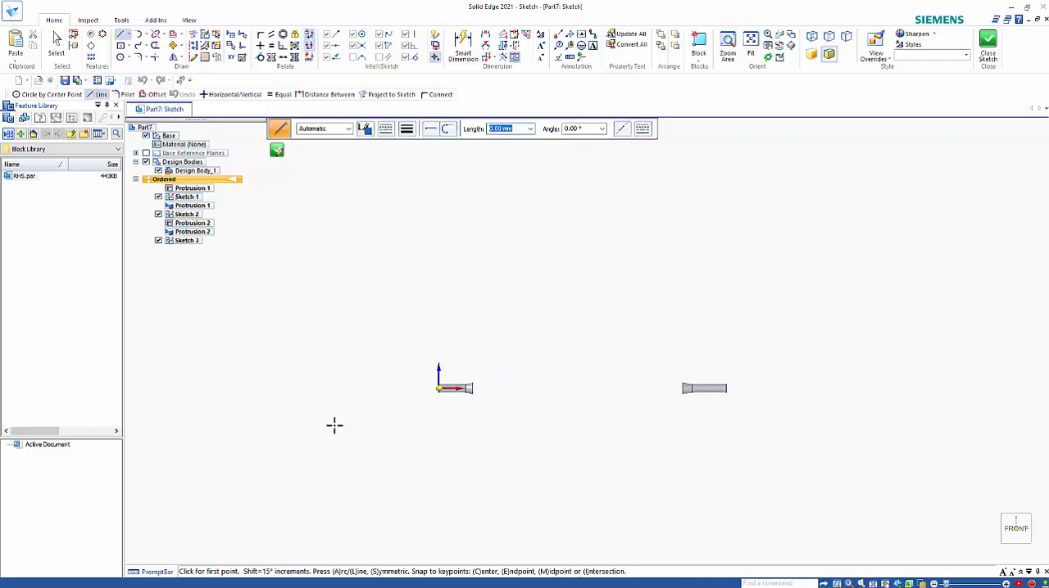
{"action": "scroll", "coordinate": [632, 440], "scroll_direction": "up", "scroll_amount": 3}
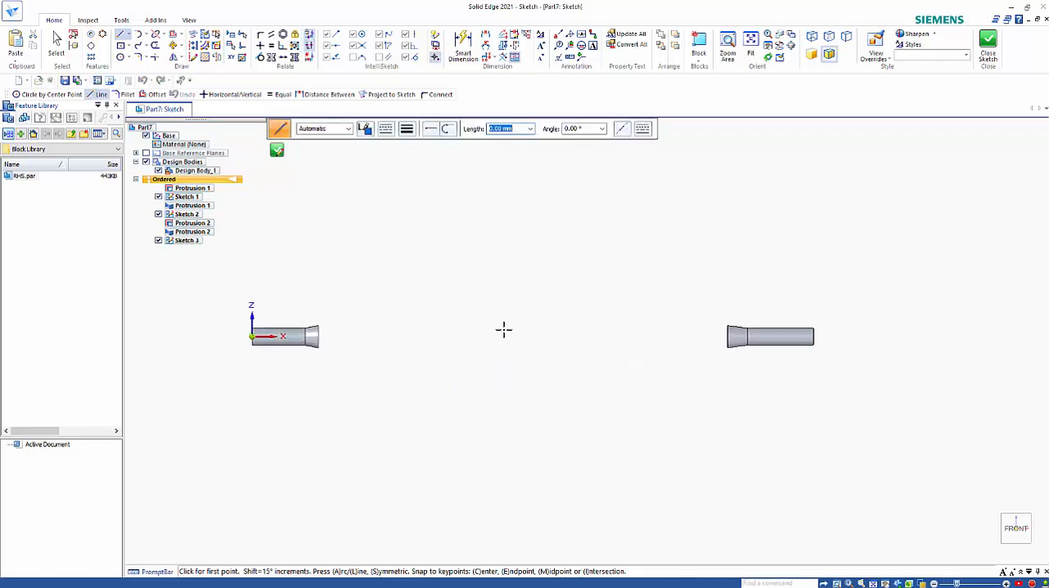
Draw an 85 mm horizontal line from the centre of the first loft's end face towards the other cylinder
{"action": "left_click", "coordinate": [138, 34]}
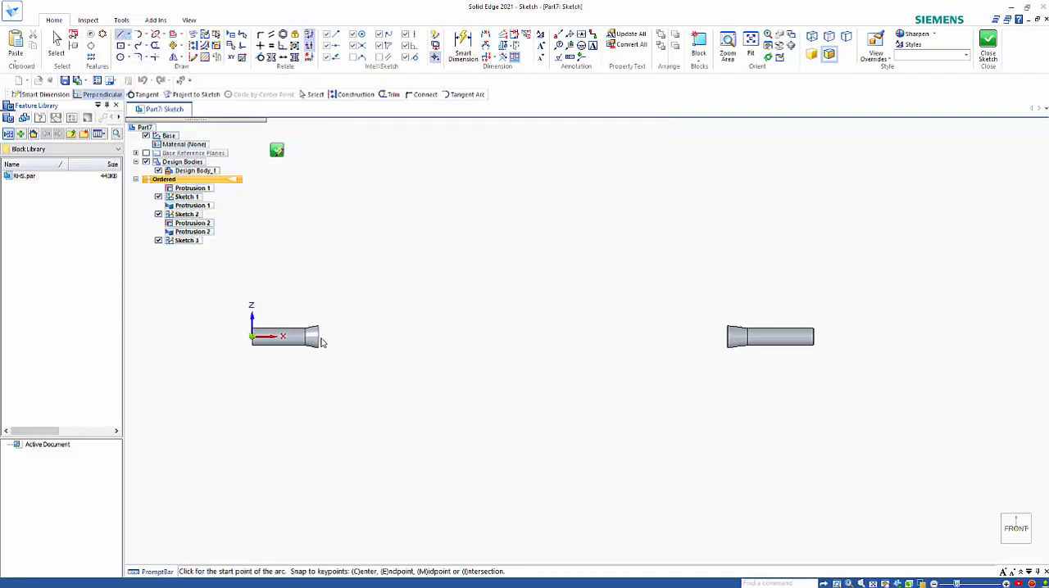
{"action": "key", "text": "l"}
{"action": "left_click", "coordinate": [318, 336]}
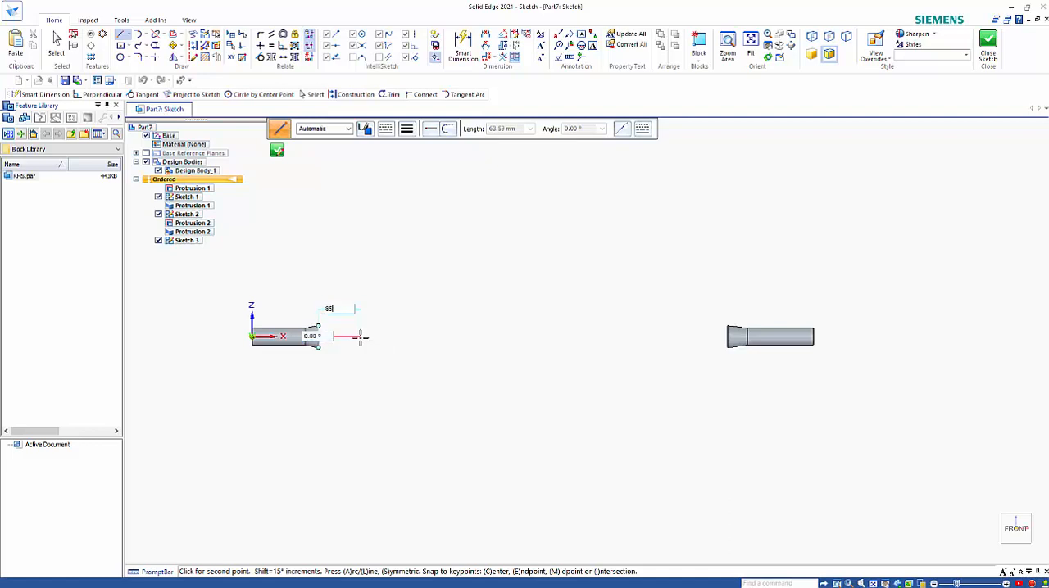
{"action": "left_click", "coordinate": [374, 336]}
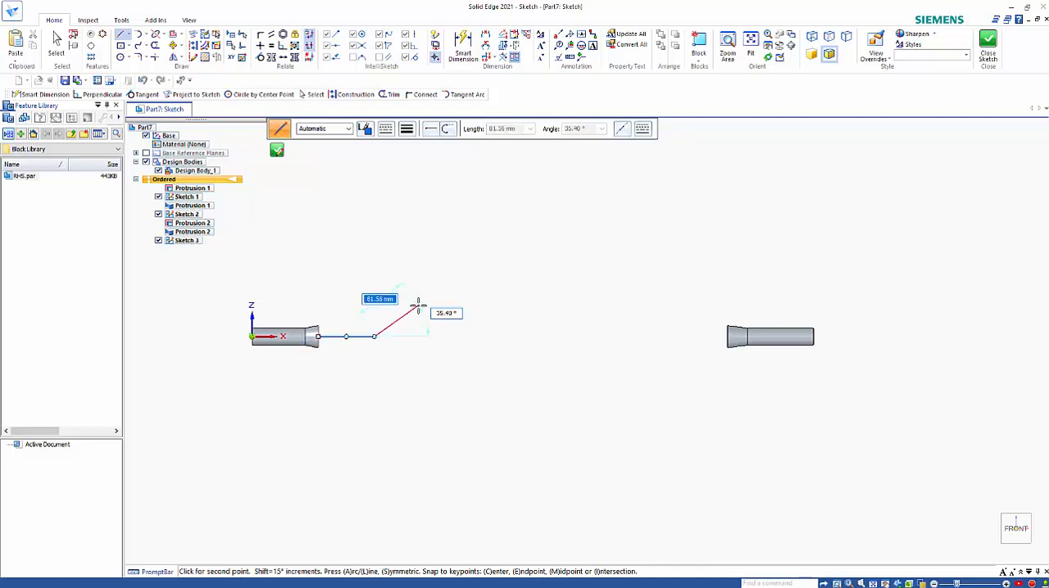
Continue the path with a line rising at 30° and a horizontal upper line about 329 mm long
{"action": "key", "text": "Tab"}
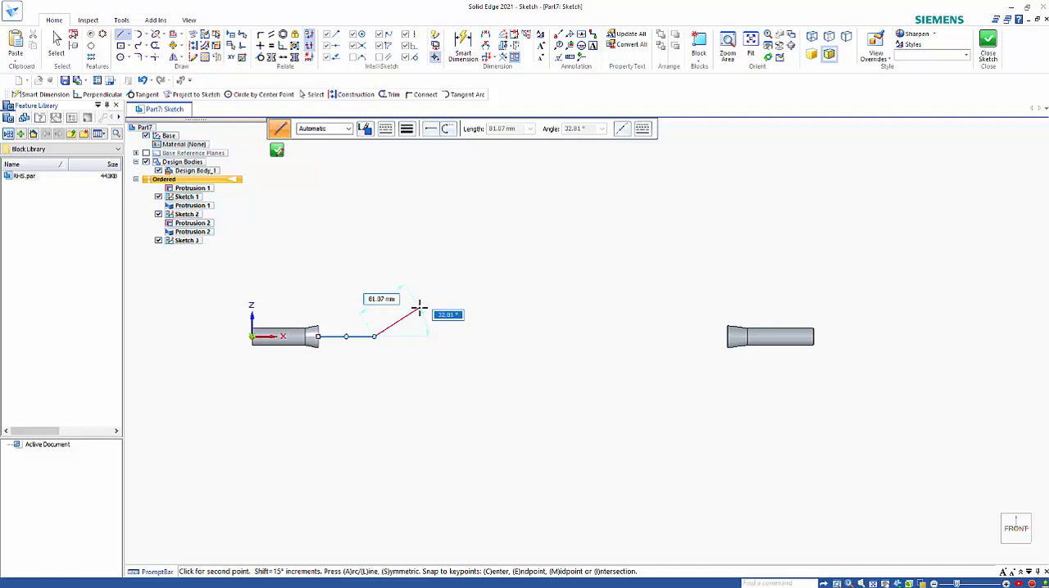
{"action": "type", "text": "30"}
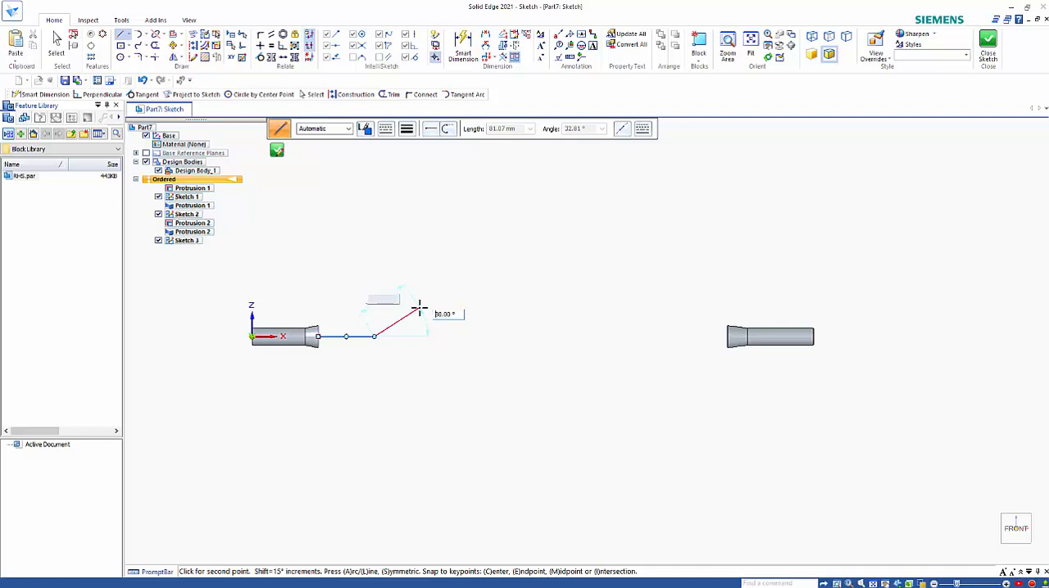
{"action": "key", "text": "Tab"}
{"action": "left_click", "coordinate": [420, 309]}
{"action": "left_click", "coordinate": [637, 310]}
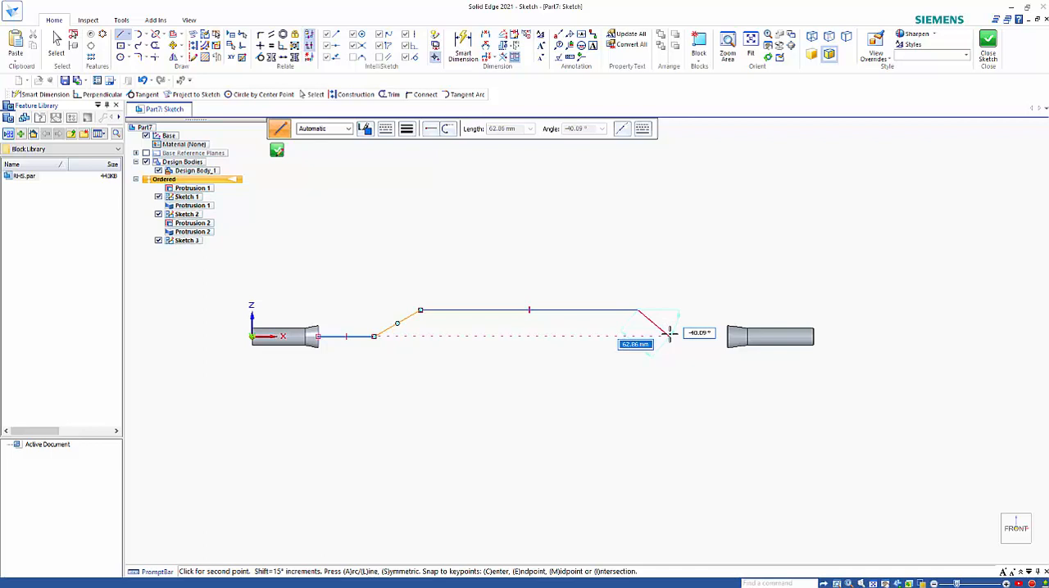
Continue with a line falling at -30° to the starting height, and finish horizontally at the centre of the second loft's end face
{"action": "key", "text": "Tab"}
{"action": "key", "text": "BackSpace"}
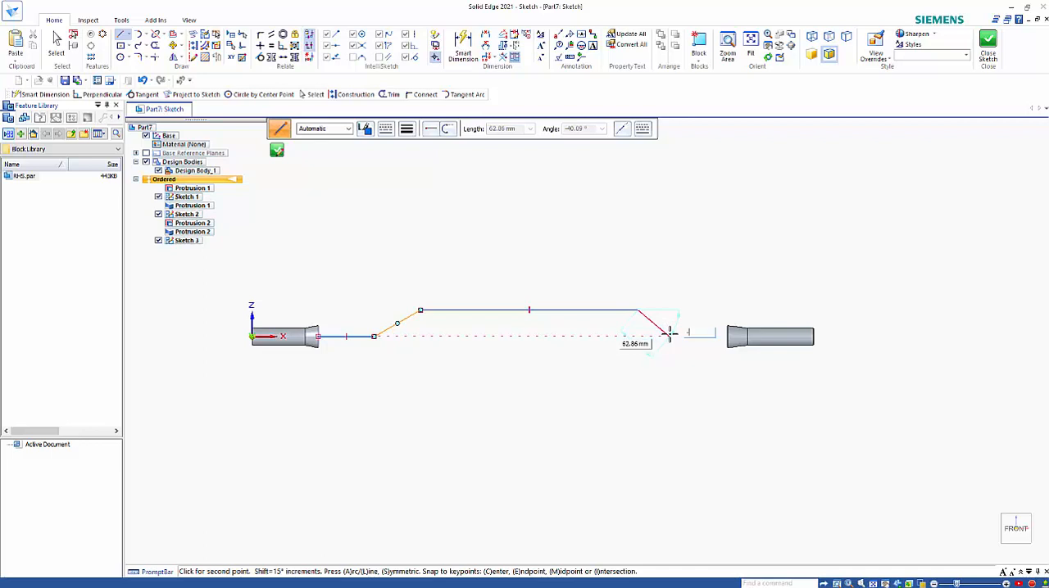
{"action": "type", "text": "-30"}
{"action": "key", "text": "Tab"}
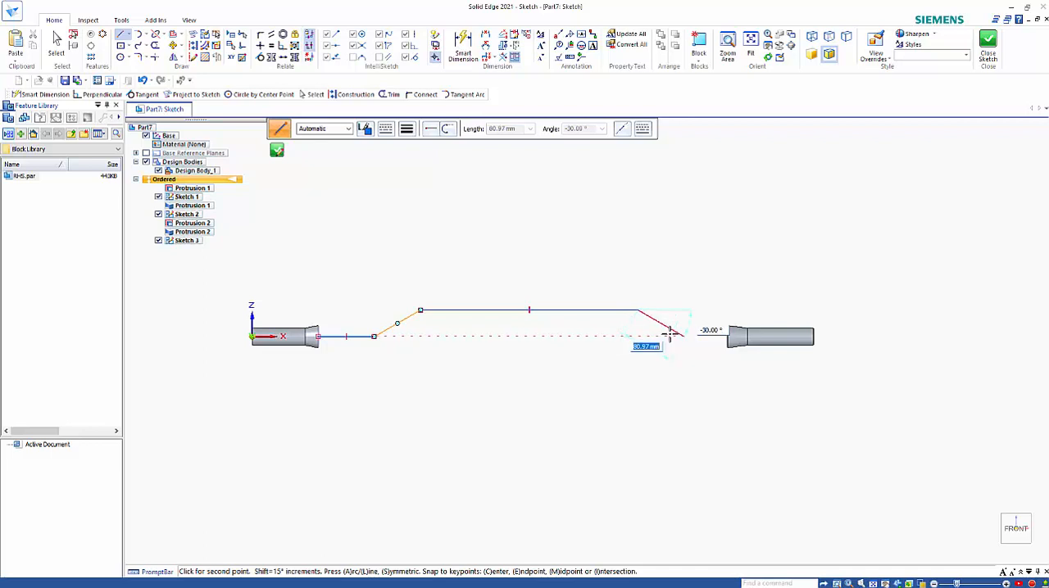
{"action": "left_click", "coordinate": [670, 335]}
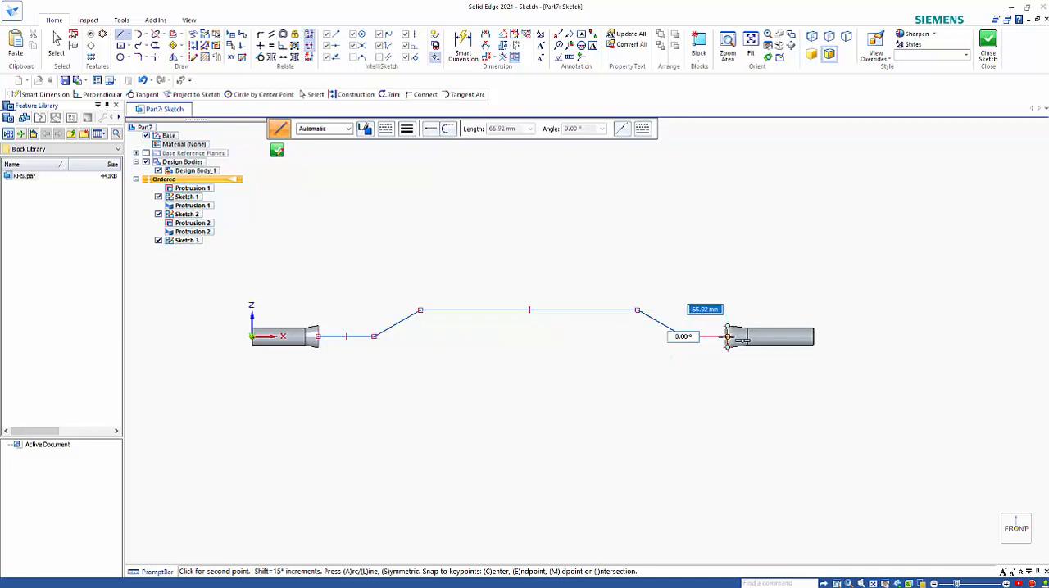
{"action": "left_click", "coordinate": [726, 337]}
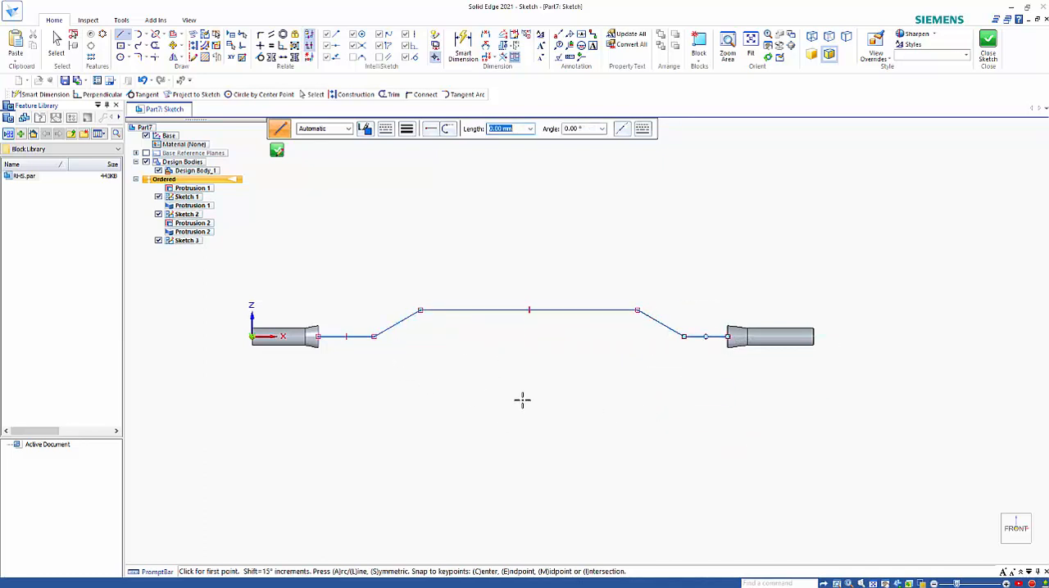
Dimension the length of the upper horizontal line with Smart Dimension and leave the command
{"action": "left_click", "coordinate": [463, 45]}
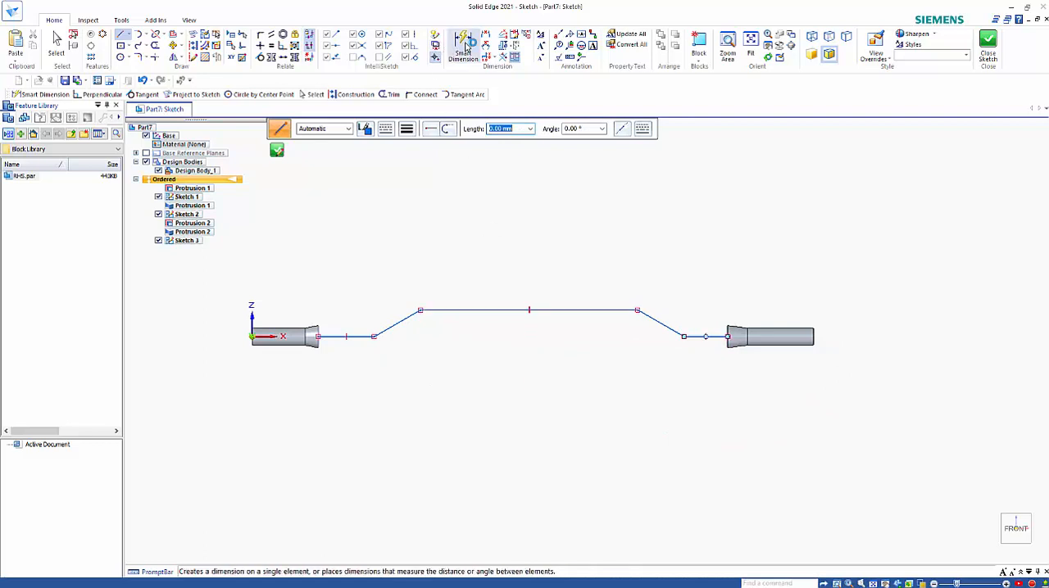
{"action": "left_click", "coordinate": [505, 315]}
{"action": "left_click", "coordinate": [504, 269]}
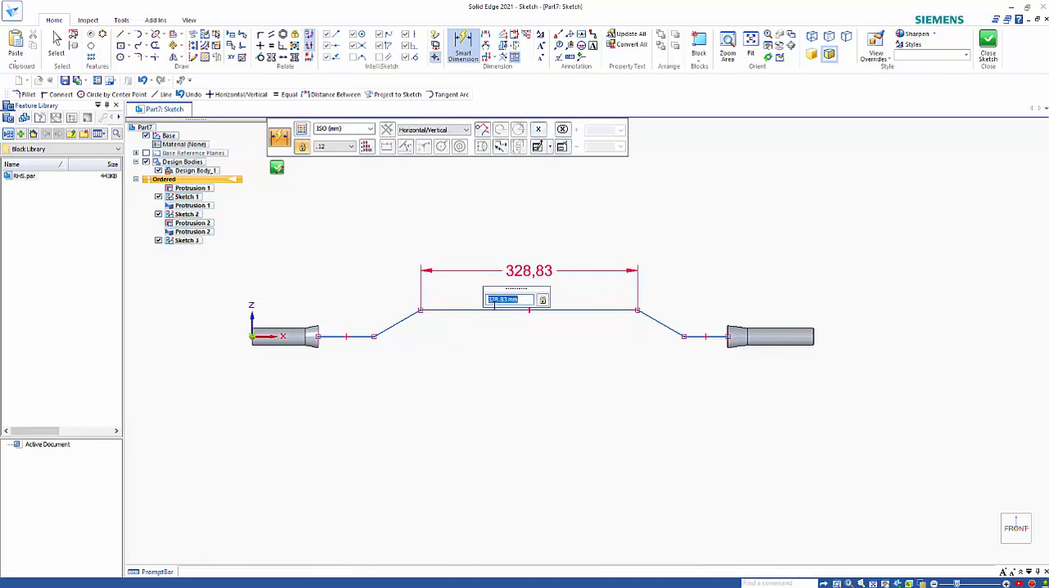
{"action": "type", "text": "350"}
{"action": "key", "text": "Escape"}
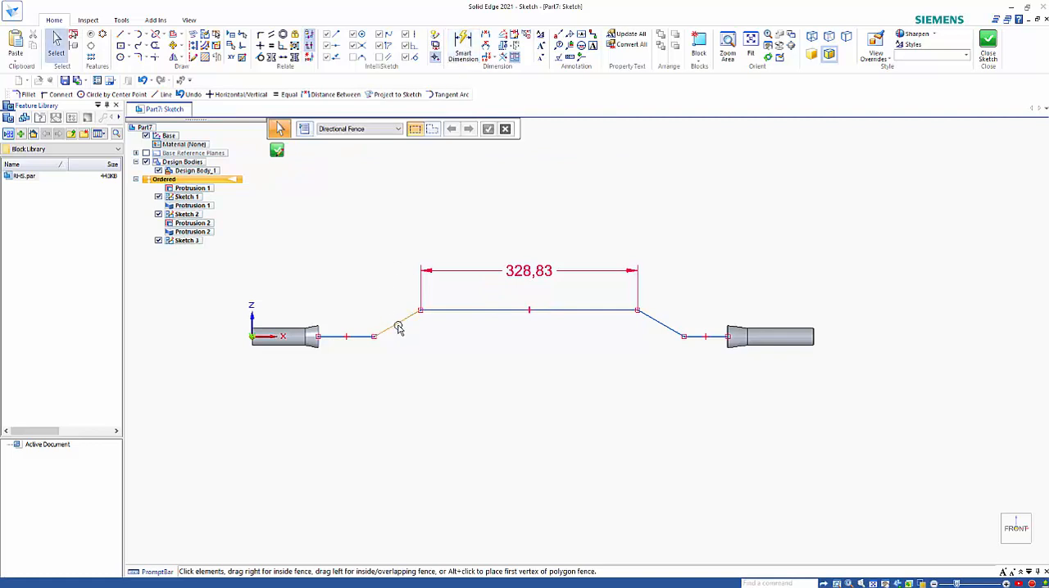
Dimension the rising line's angle to the horizontal and the acute angle between the falling line and the upper line
{"action": "left_click", "coordinate": [463, 45]}
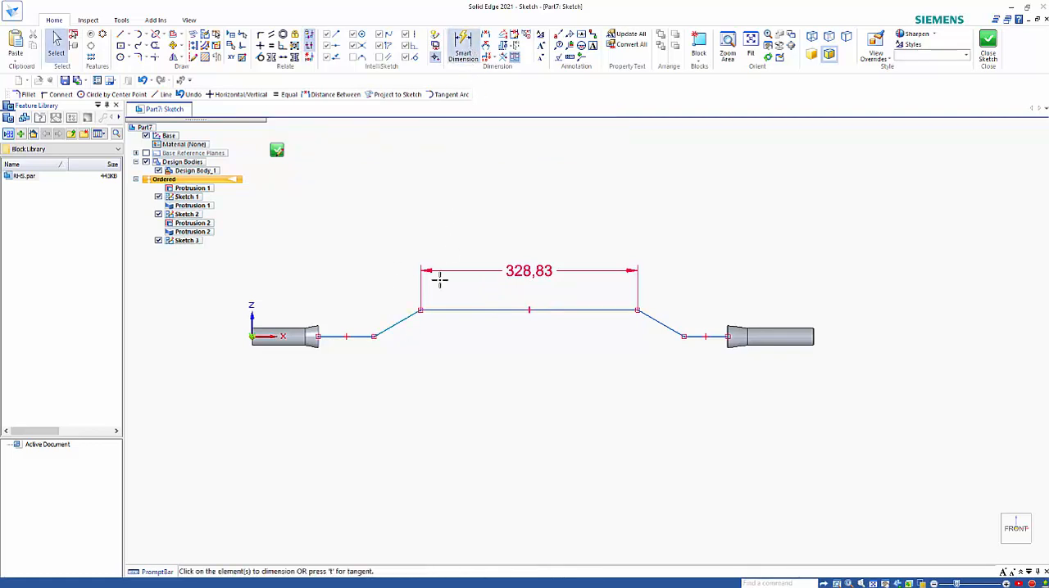
{"action": "left_click", "coordinate": [407, 318]}
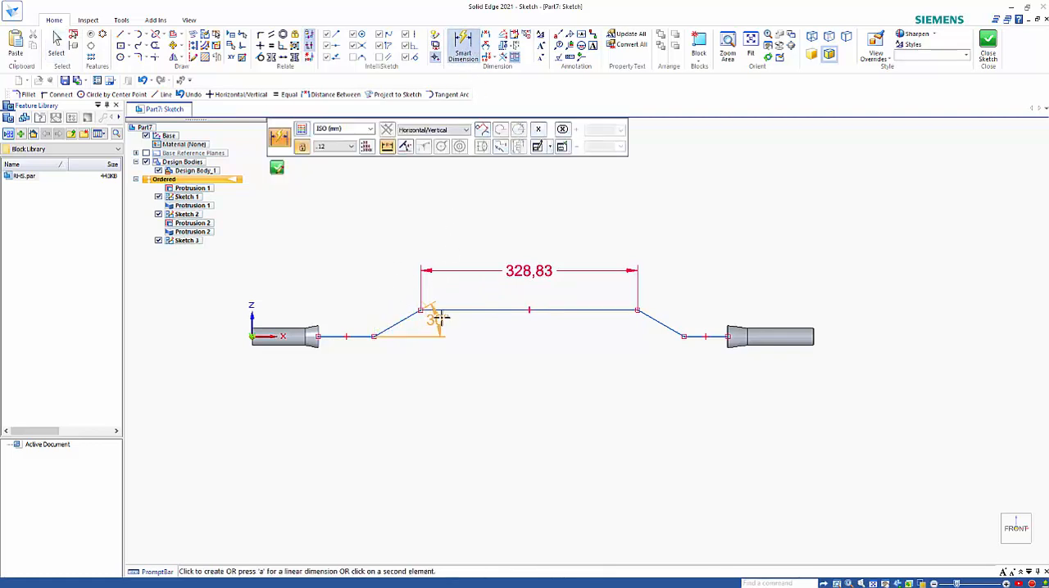
{"action": "left_click", "coordinate": [445, 322]}
{"action": "left_click", "coordinate": [653, 321]}
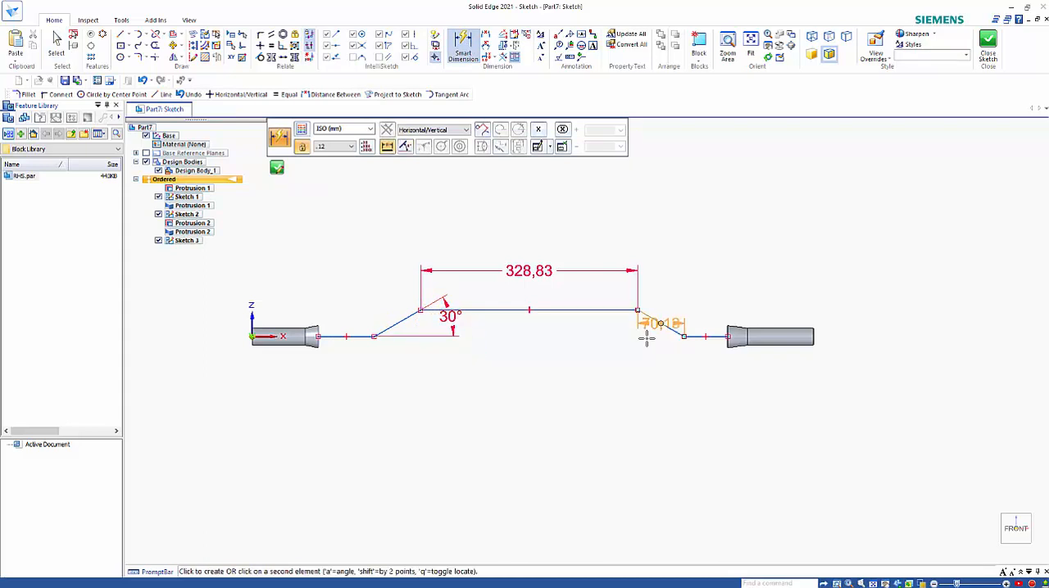
{"action": "left_click", "coordinate": [592, 309]}
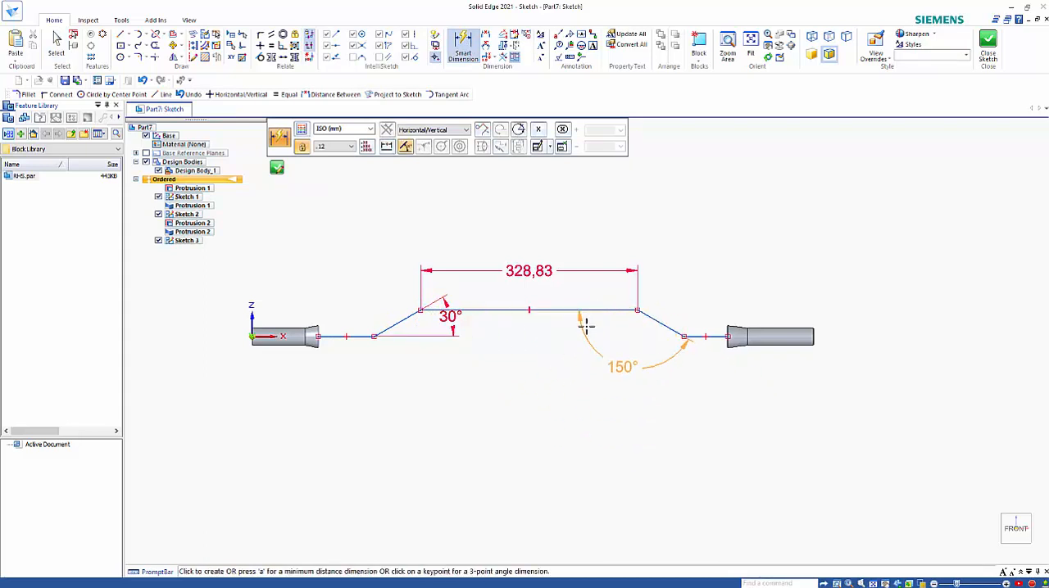
{"action": "left_click", "coordinate": [598, 297]}
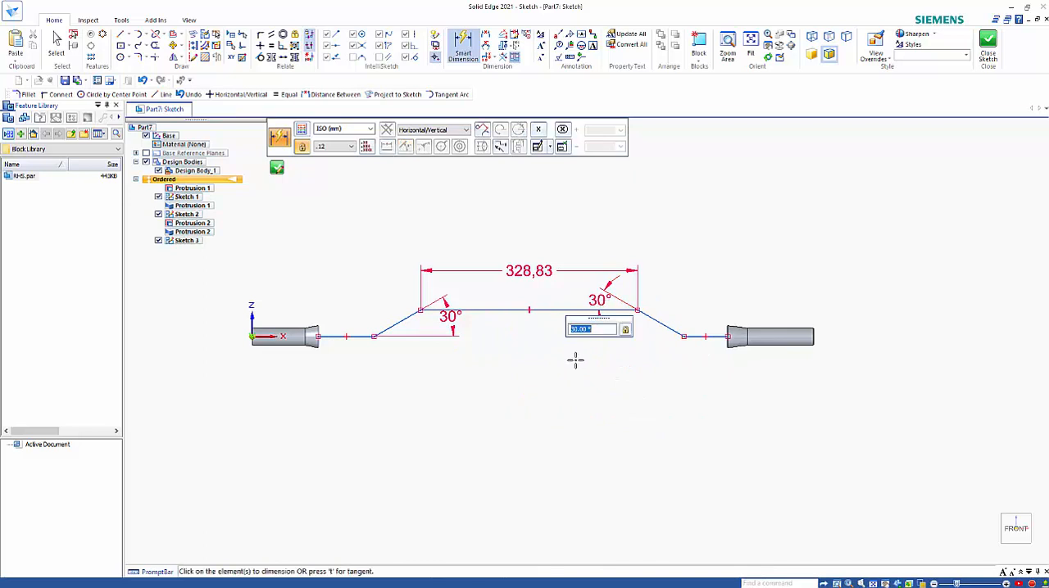
{"action": "key", "text": "Escape"}
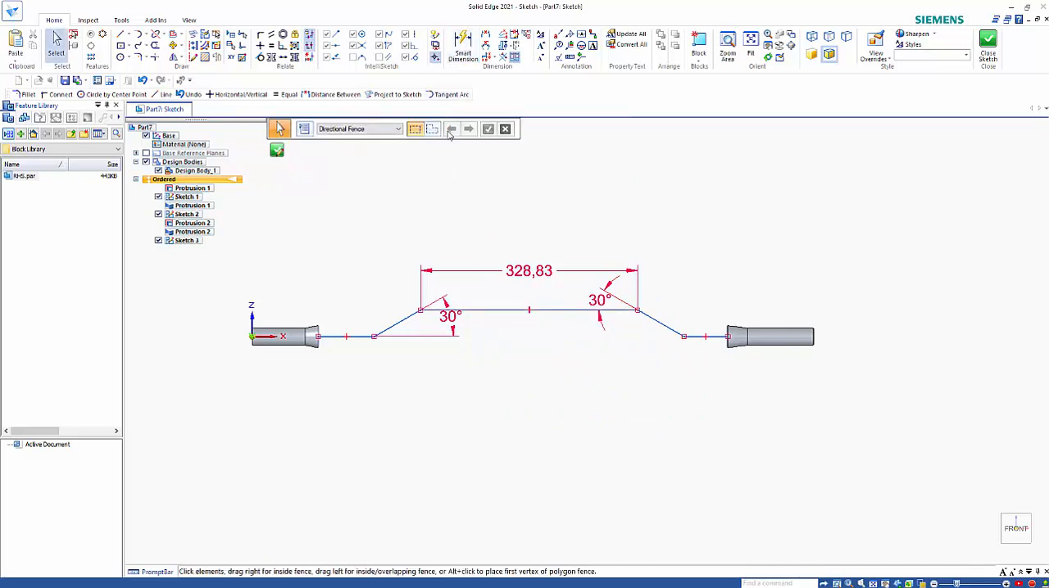
Set the upper horizontal line's length to 350 mm
{"action": "left_click", "coordinate": [529, 274]}
{"action": "type", "text": "350"}
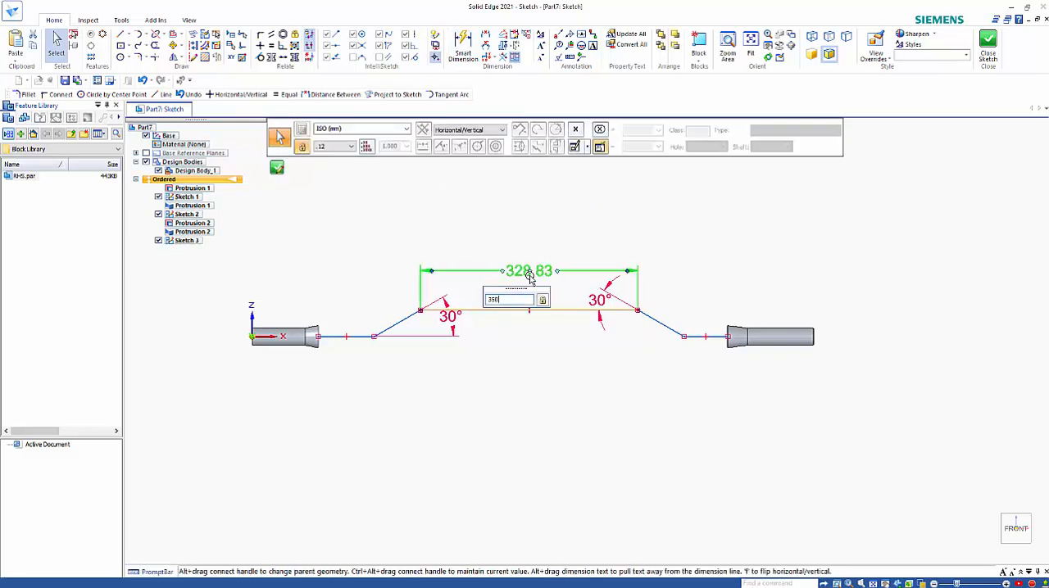
{"action": "key", "text": "Return"}
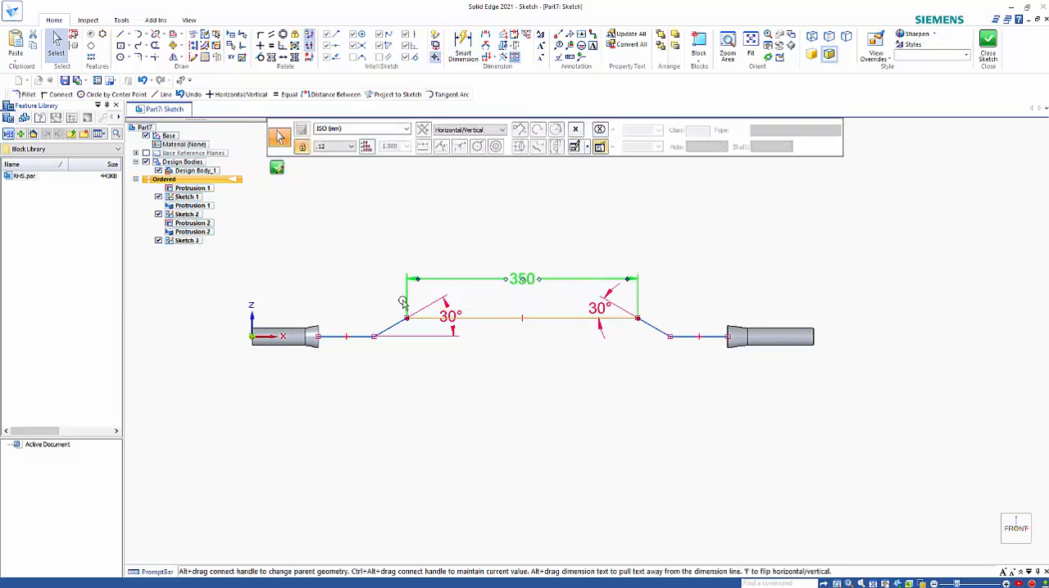
Dimension the length of the lower horizontal line that starts at the first loft, placing it below the path
{"action": "left_click", "coordinate": [364, 354]}
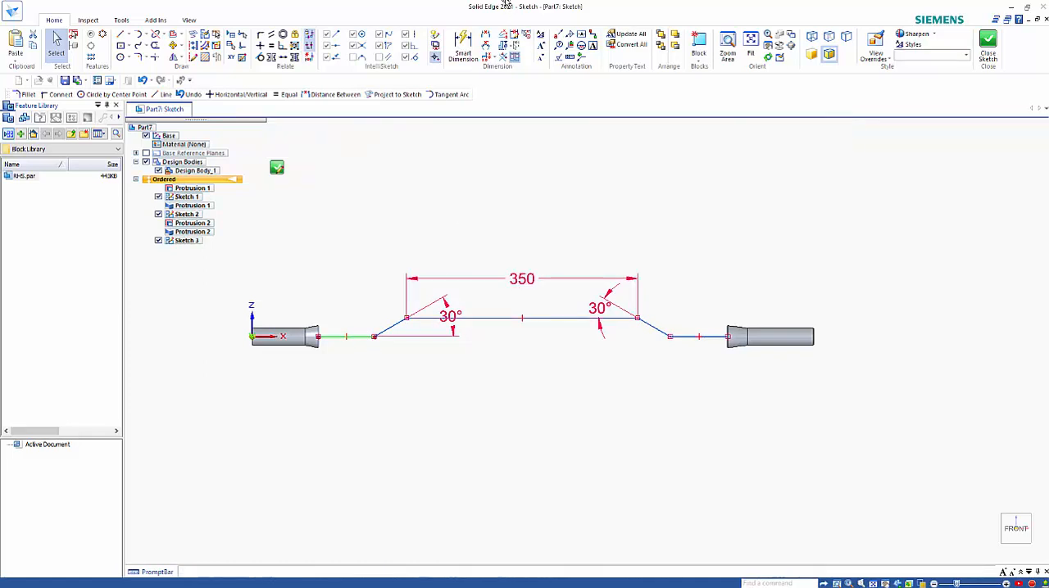
{"action": "left_click", "coordinate": [462, 47]}
{"action": "left_click", "coordinate": [363, 336]}
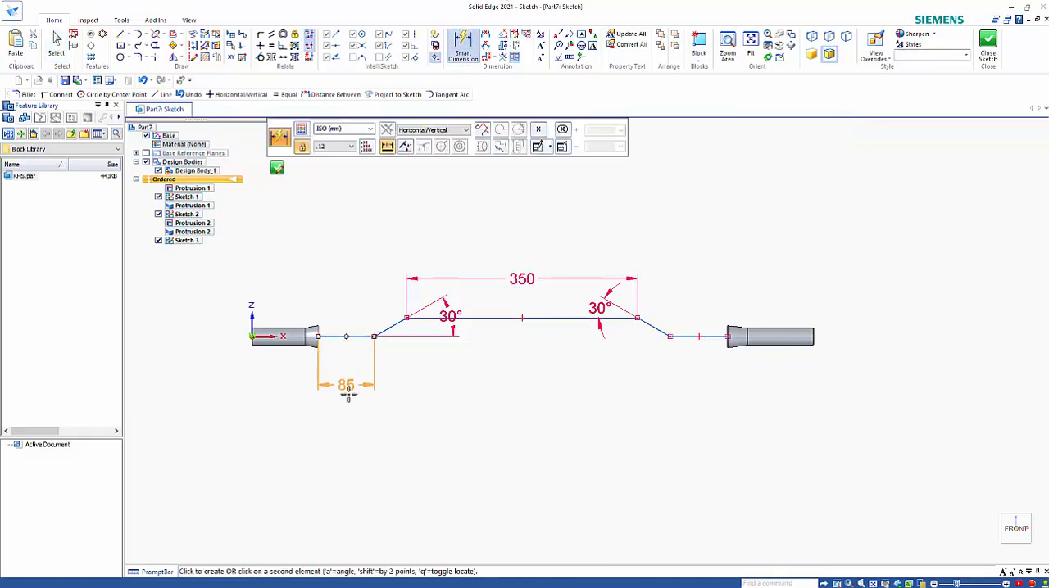
{"action": "left_click", "coordinate": [411, 413]}
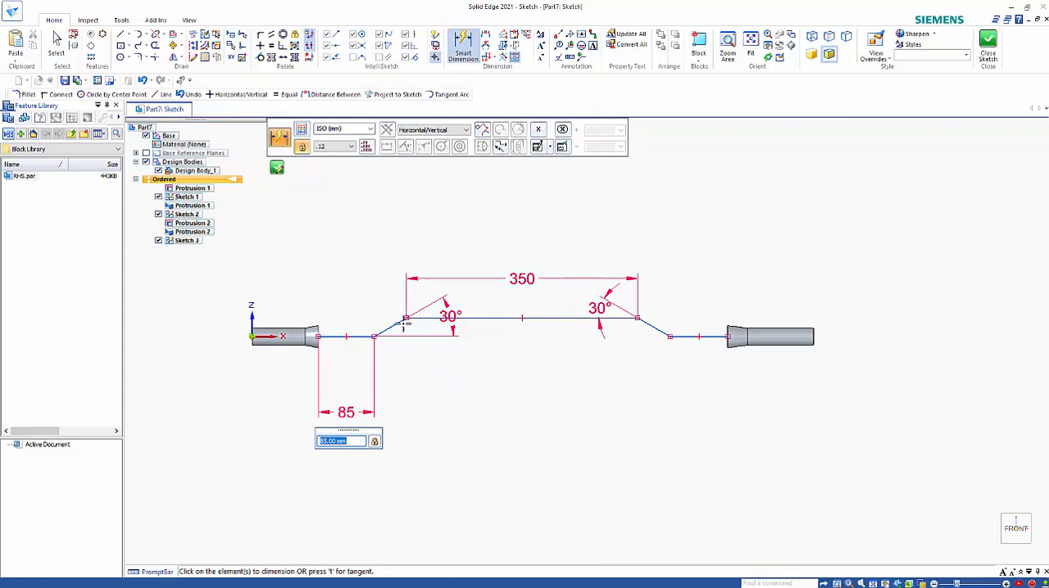
Dimension the rising line's horizontal span as 50 mm and add a horizontal span dimension to the falling line
{"action": "left_click", "coordinate": [391, 326]}
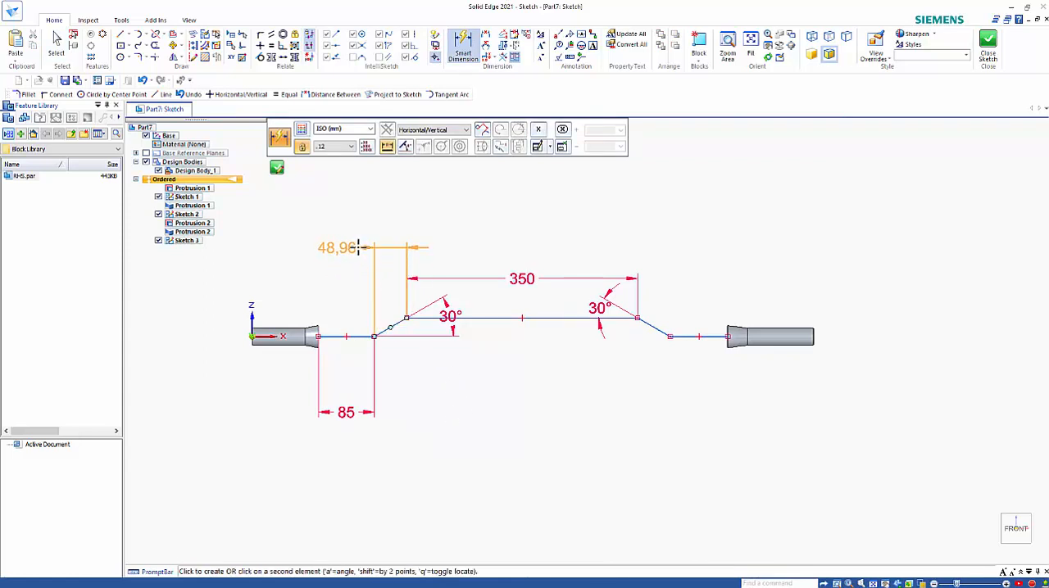
{"action": "left_click", "coordinate": [362, 246]}
{"action": "type", "text": "50"}
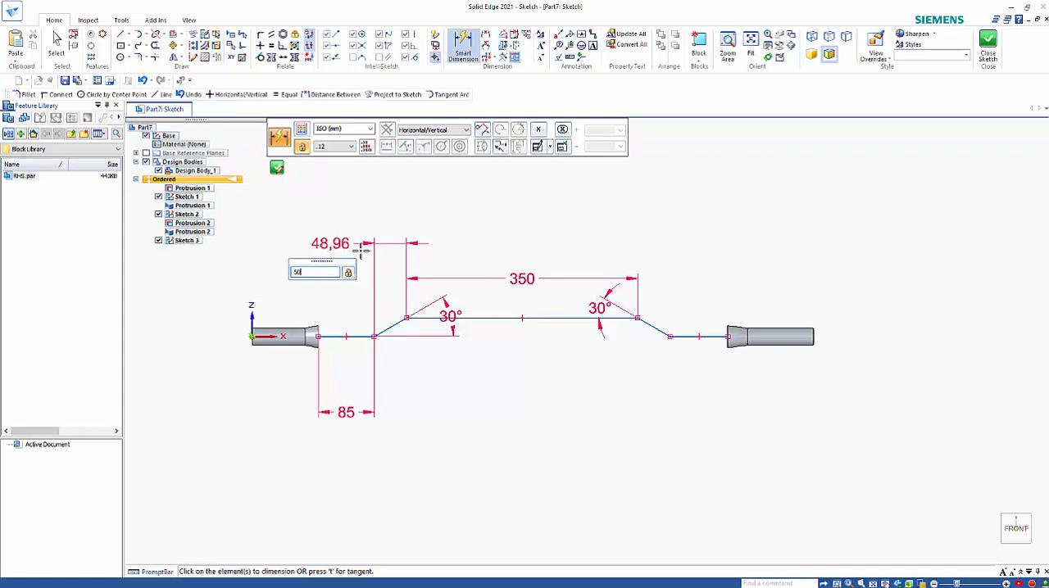
{"action": "key", "text": "Return"}
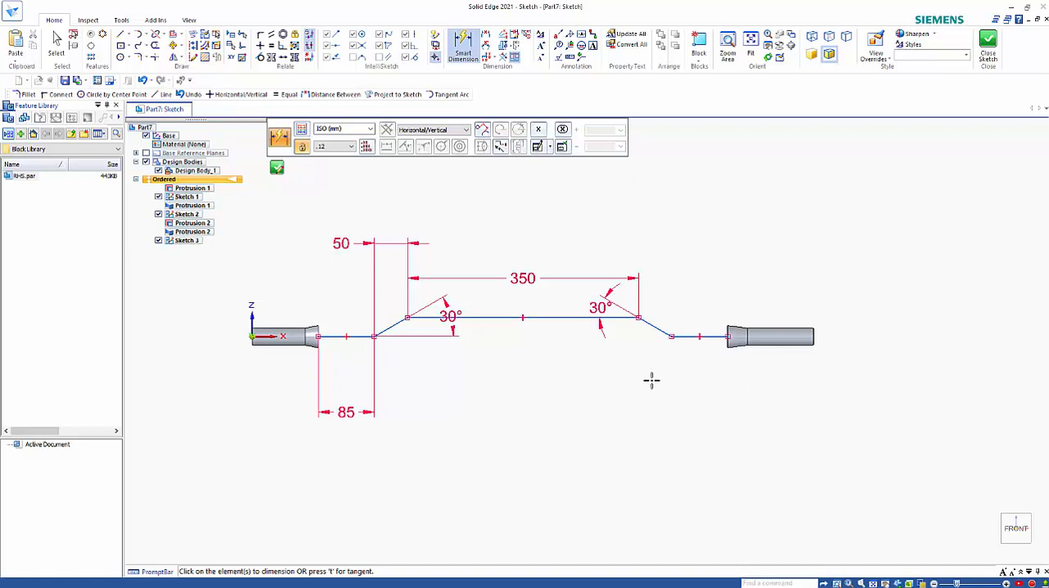
{"action": "left_click", "coordinate": [653, 325]}
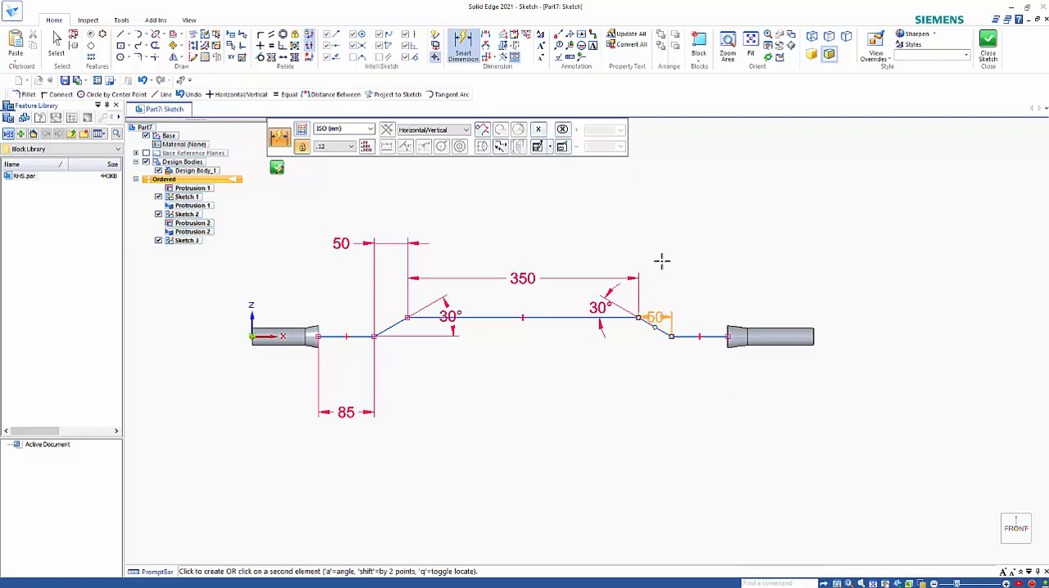
{"action": "left_click", "coordinate": [652, 237]}
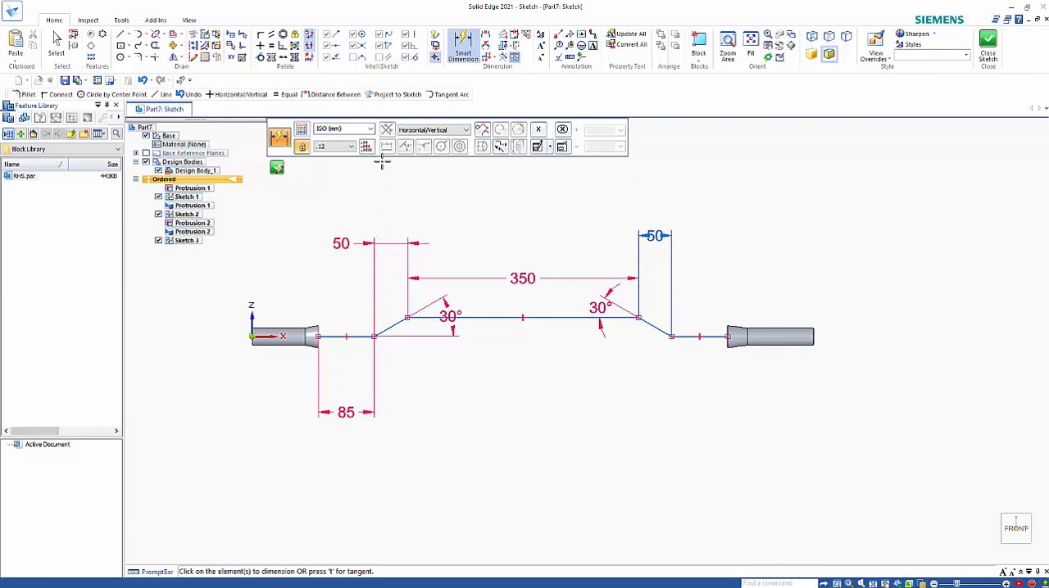
Fillet all four corners of the path sketch with a 35 mm radius and close the sketch
{"action": "mouse_move", "coordinate": [458, 207]}
{"action": "middle_mouse_down"}
{"action": "mouse_move", "coordinate": [440, 210]}
{"action": "mouse_move", "coordinate": [433, 243]}
{"action": "middle_mouse_up"}
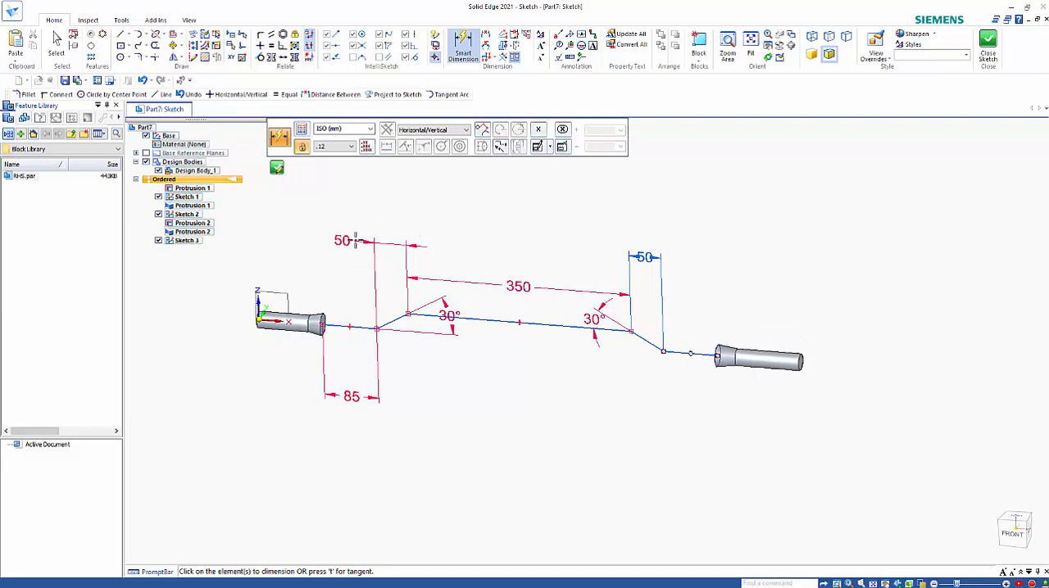
{"action": "left_click", "coordinate": [138, 58]}
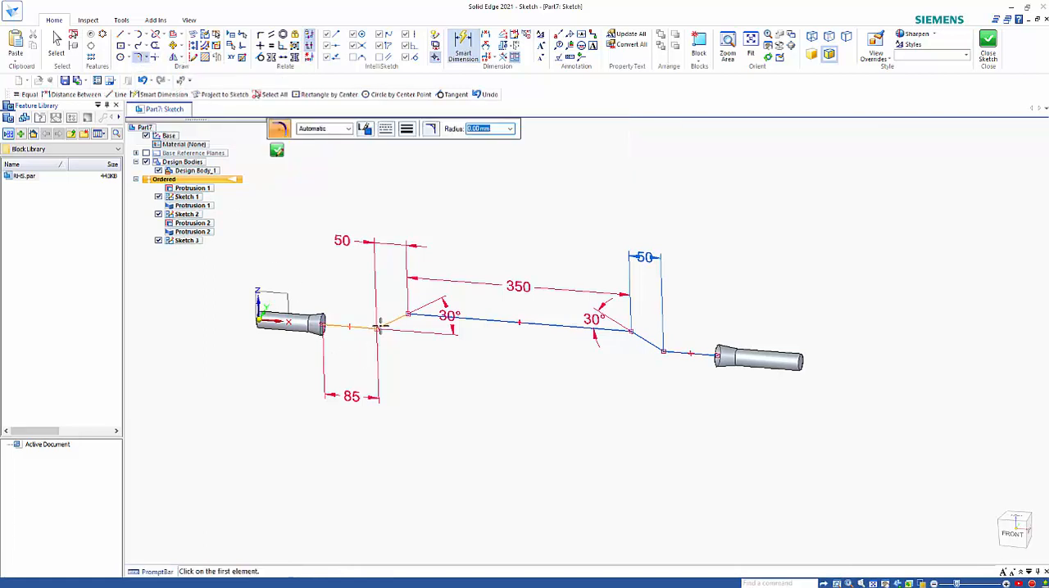
{"action": "left_click", "coordinate": [377, 328]}
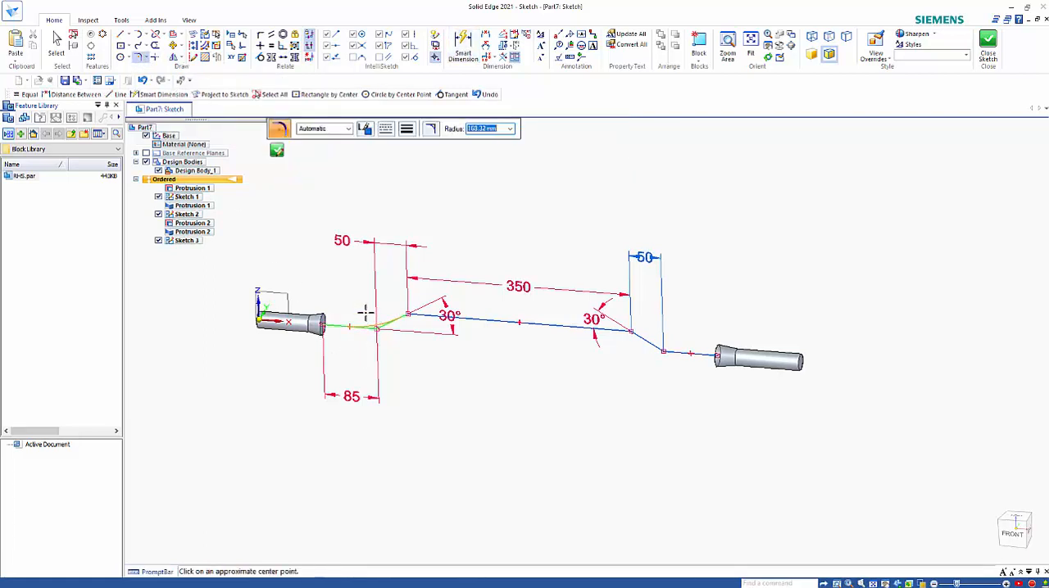
{"action": "type", "text": "35"}
{"action": "key", "text": "Return"}
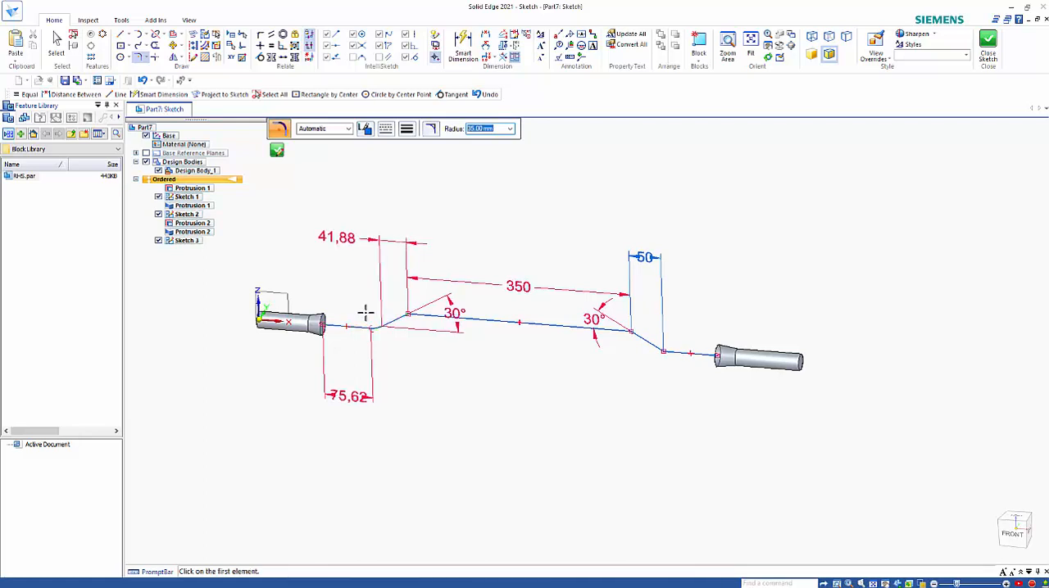
{"action": "left_click", "coordinate": [408, 312]}
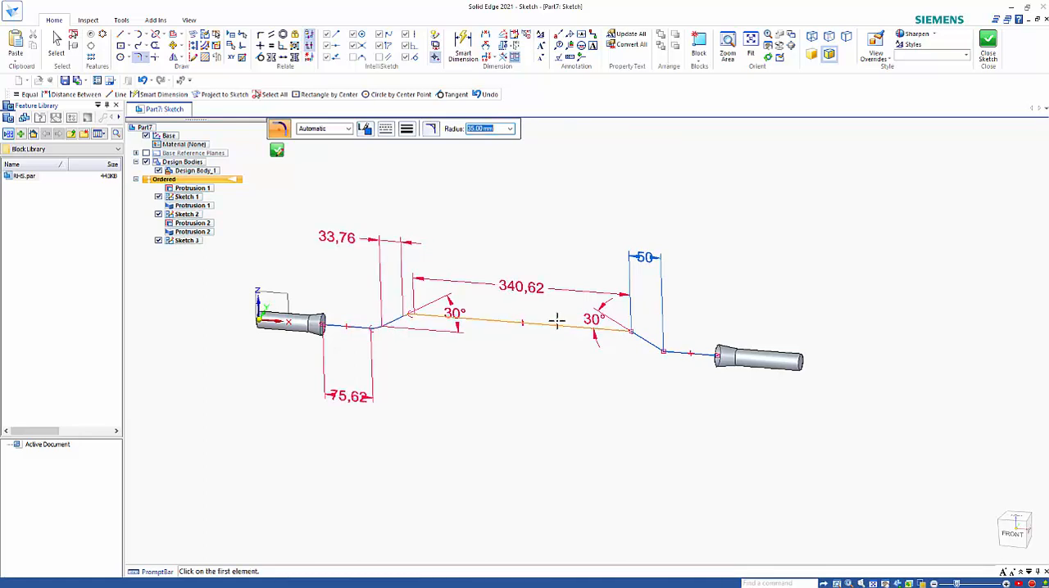
{"action": "left_click", "coordinate": [635, 332]}
{"action": "left_click", "coordinate": [663, 352]}
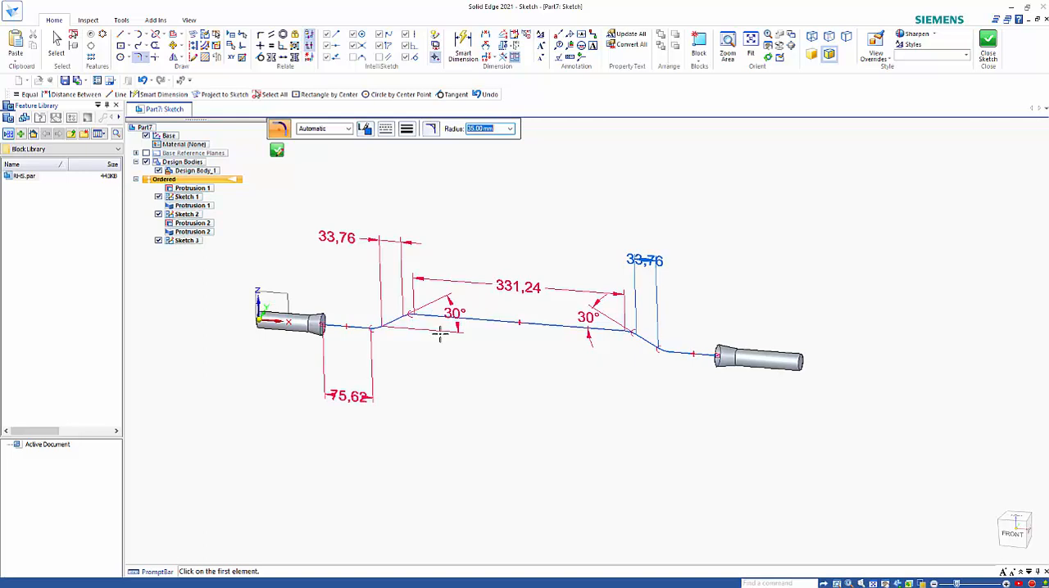
{"action": "left_click", "coordinate": [277, 152]}
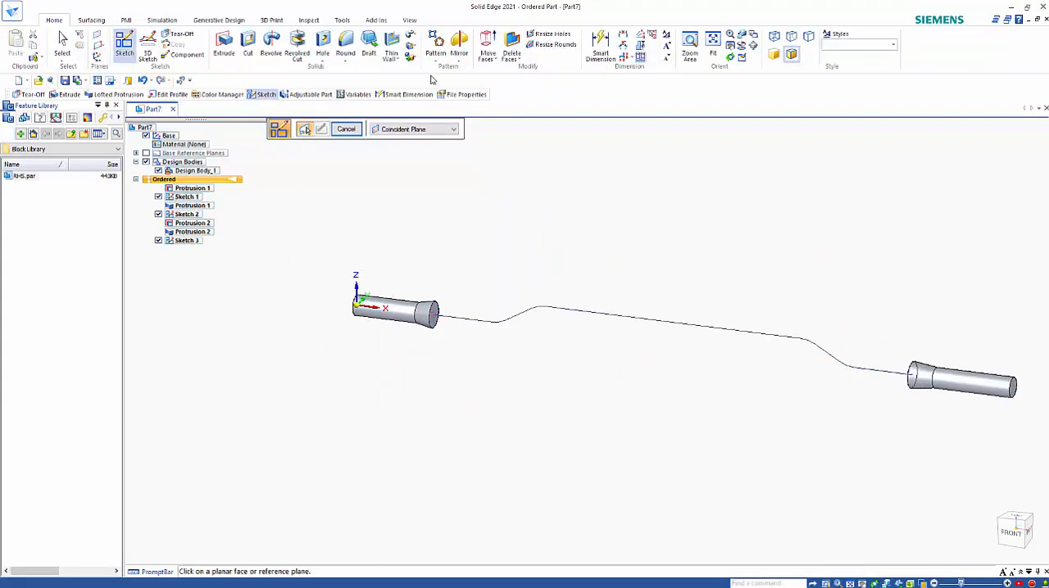
Start a Sweep with a single path and cross section, using the entire filleted sketch chain as the path
{"action": "left_click", "coordinate": [411, 38]}
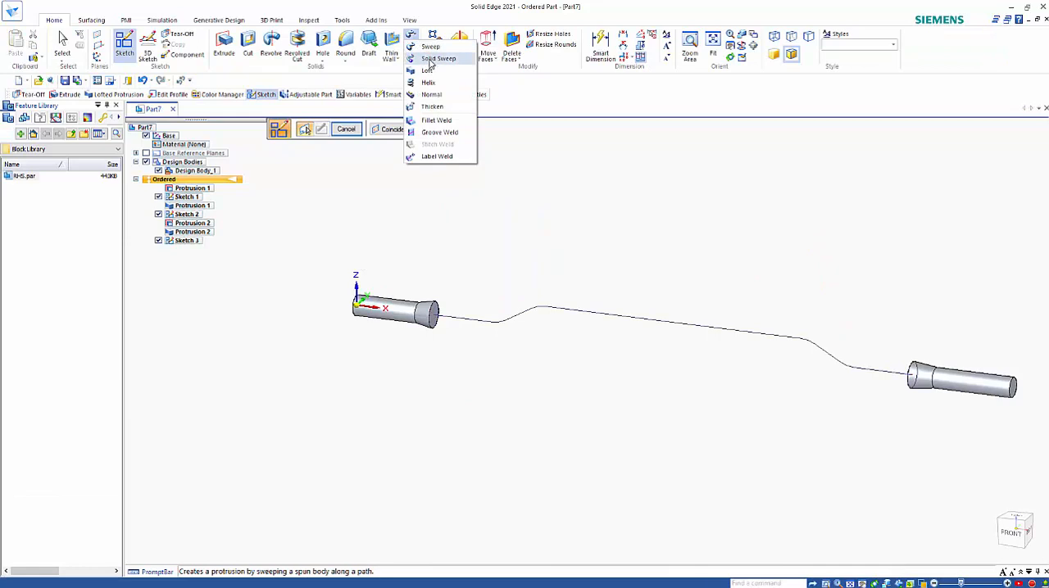
{"action": "left_click", "coordinate": [431, 47]}
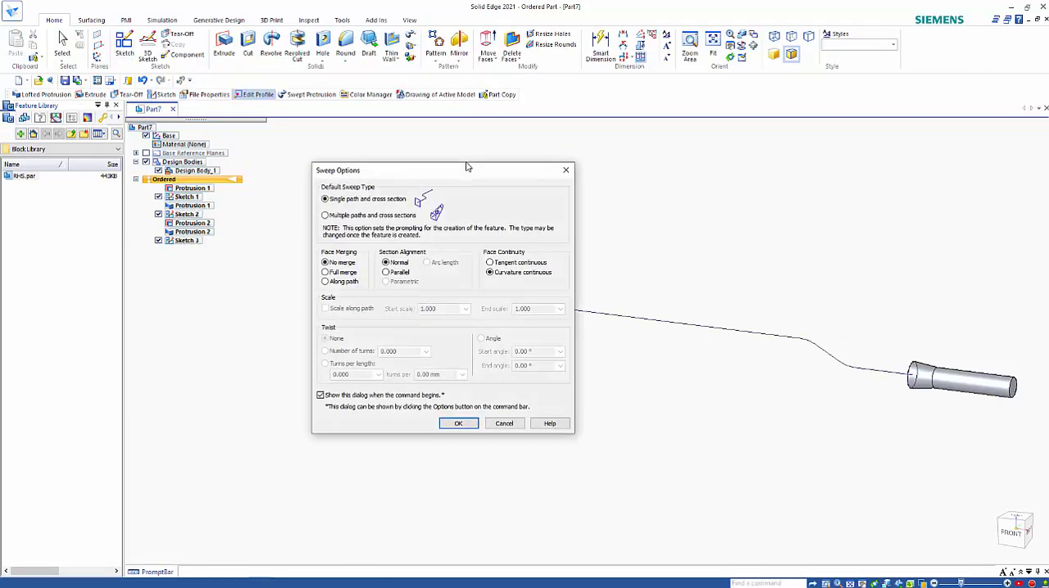
{"action": "left_click", "coordinate": [458, 423]}
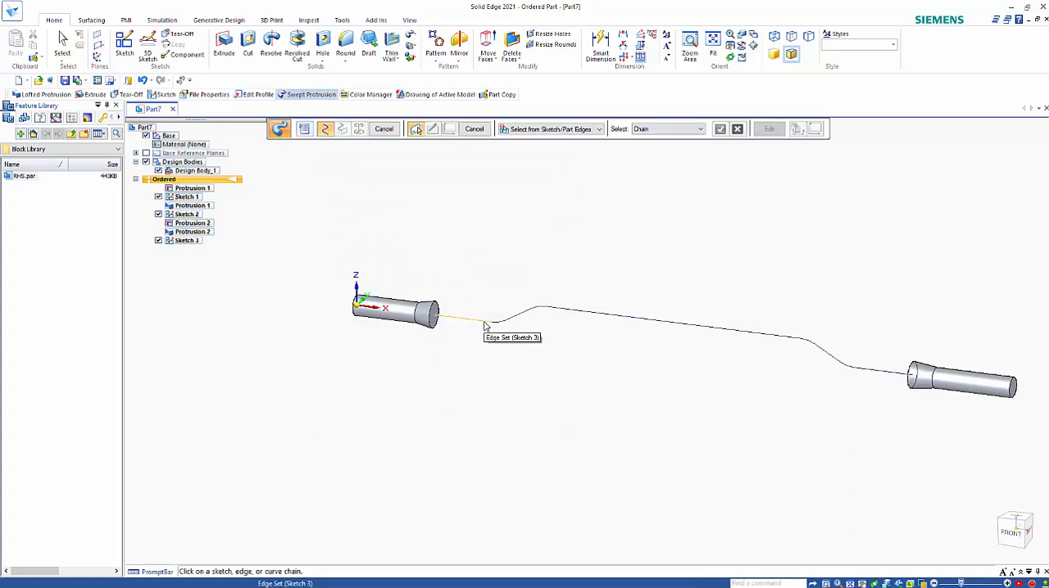
{"action": "left_click", "coordinate": [663, 129]}
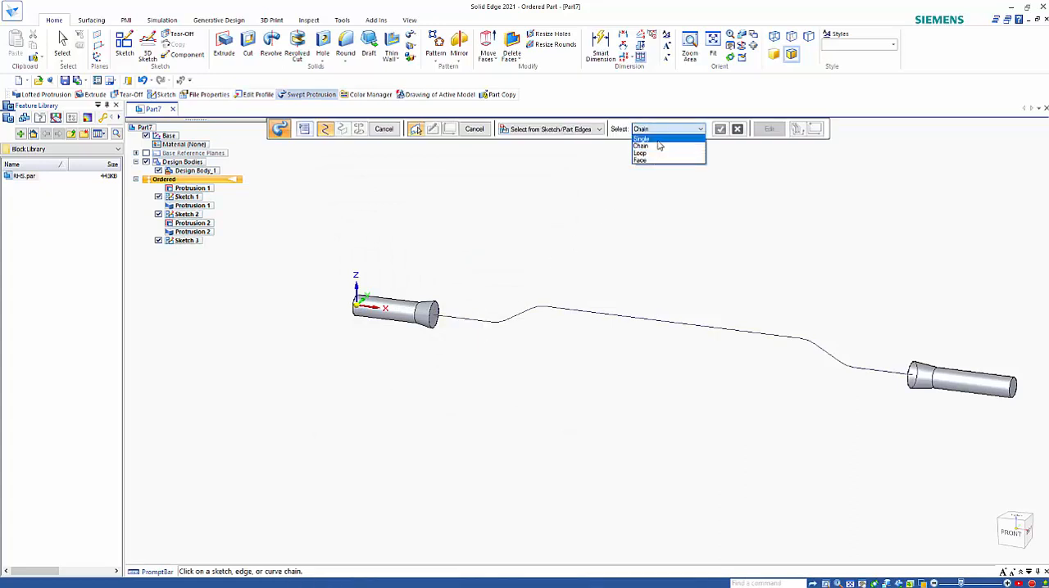
{"action": "left_click", "coordinate": [659, 147]}
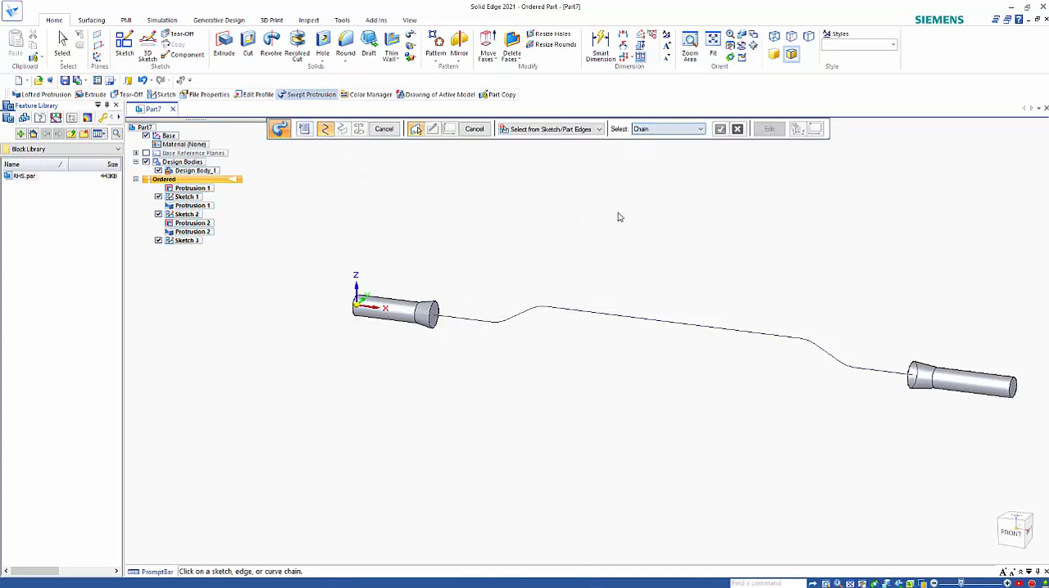
{"action": "left_click", "coordinate": [555, 309]}
{"action": "right_click", "coordinate": [579, 248]}
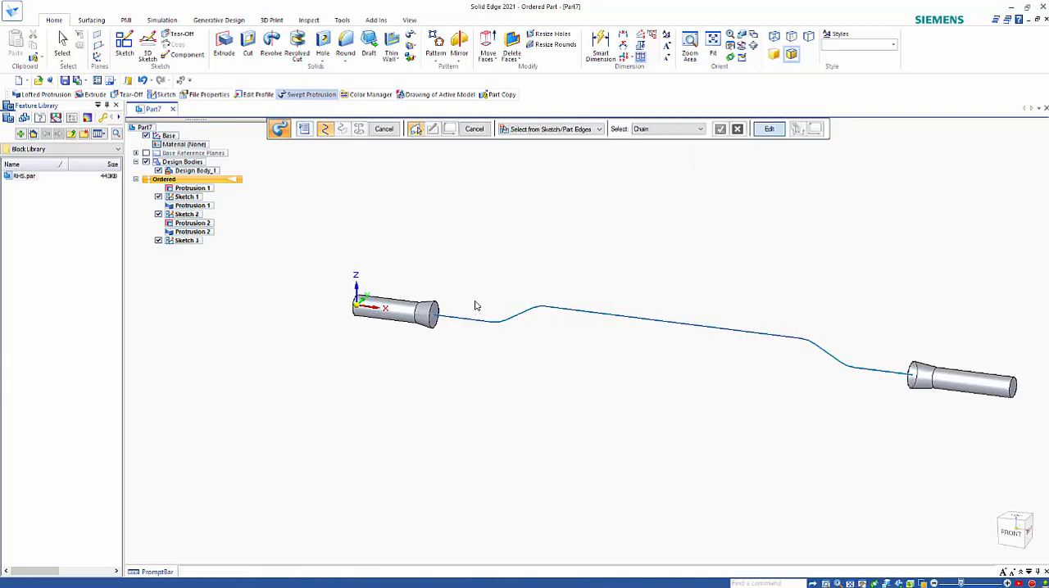
Use the circular edge at the first loft's large end as the cross section and finish the swept protrusion
{"action": "left_click", "coordinate": [438, 307]}
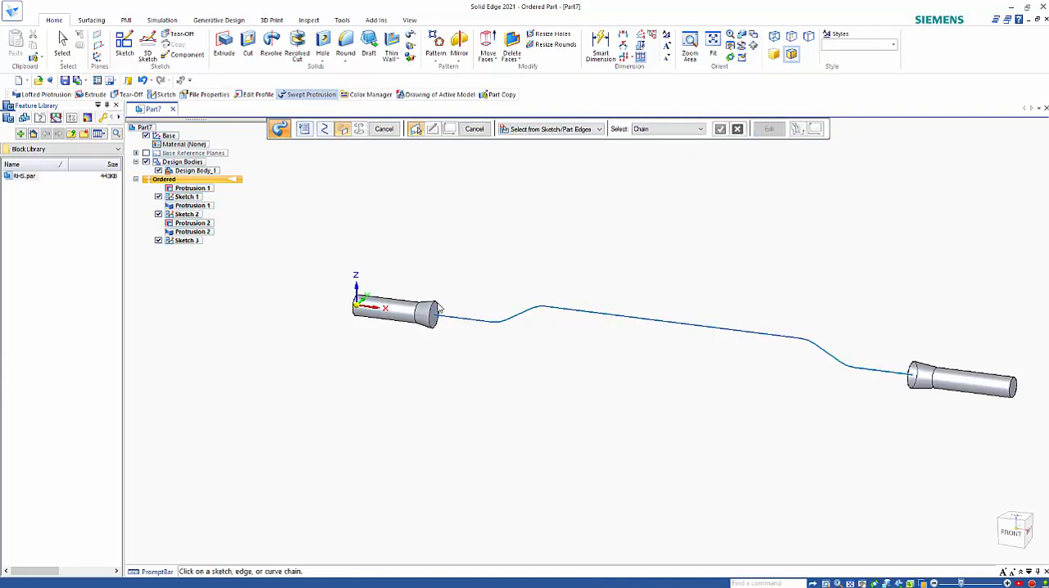
{"action": "right_click", "coordinate": [468, 256]}
{"action": "right_click", "coordinate": [467, 256]}
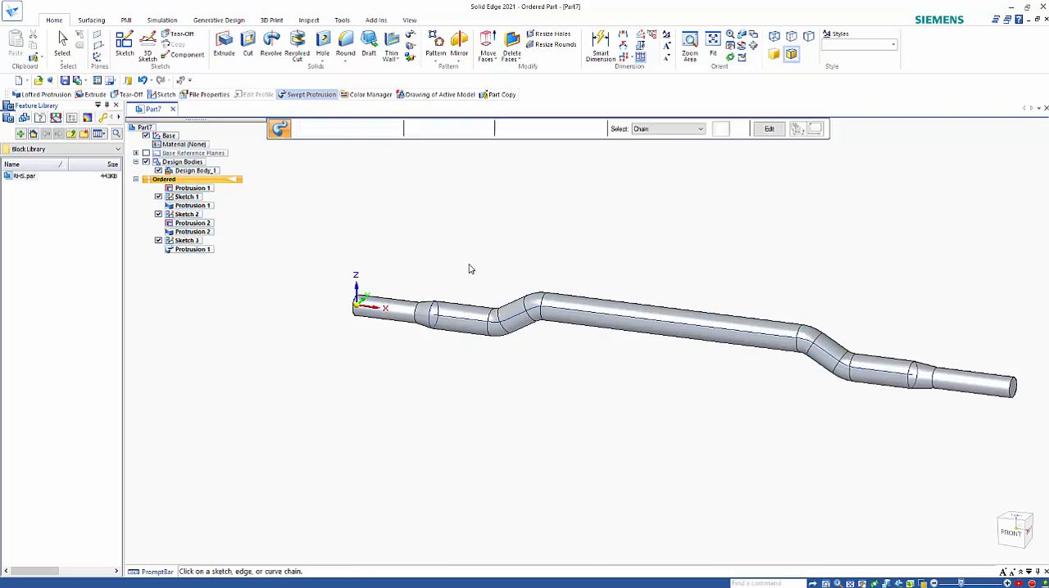
{"action": "mouse_move", "coordinate": [575, 388]}
{"action": "middle_mouse_down"}
{"action": "mouse_move", "coordinate": [521, 426]}
{"action": "mouse_move", "coordinate": [576, 355]}
{"action": "mouse_move", "coordinate": [590, 294]}
{"action": "mouse_move", "coordinate": [576, 276]}
{"action": "mouse_move", "coordinate": [564, 381]}
{"action": "middle_mouse_up"}
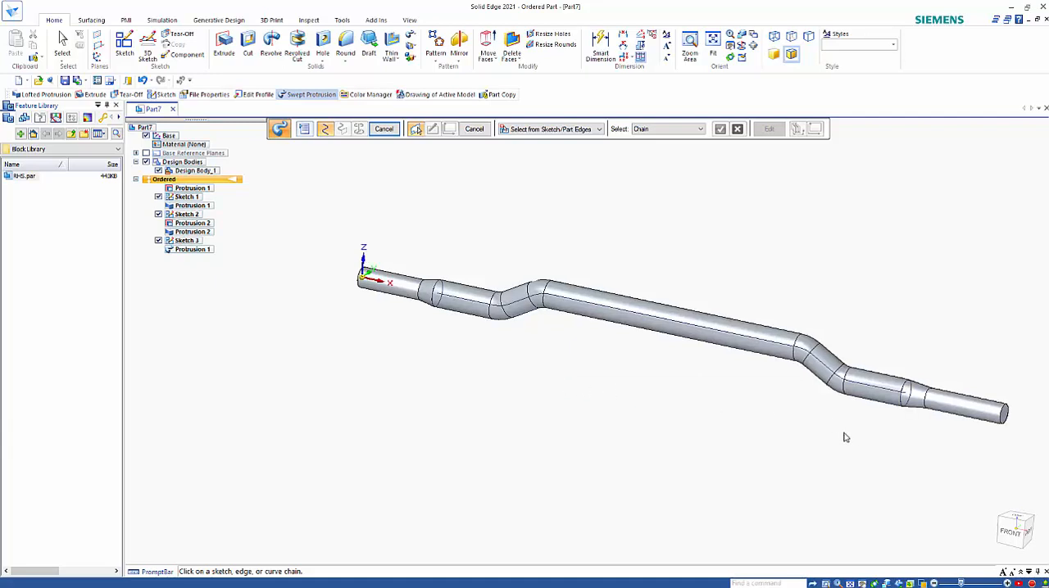